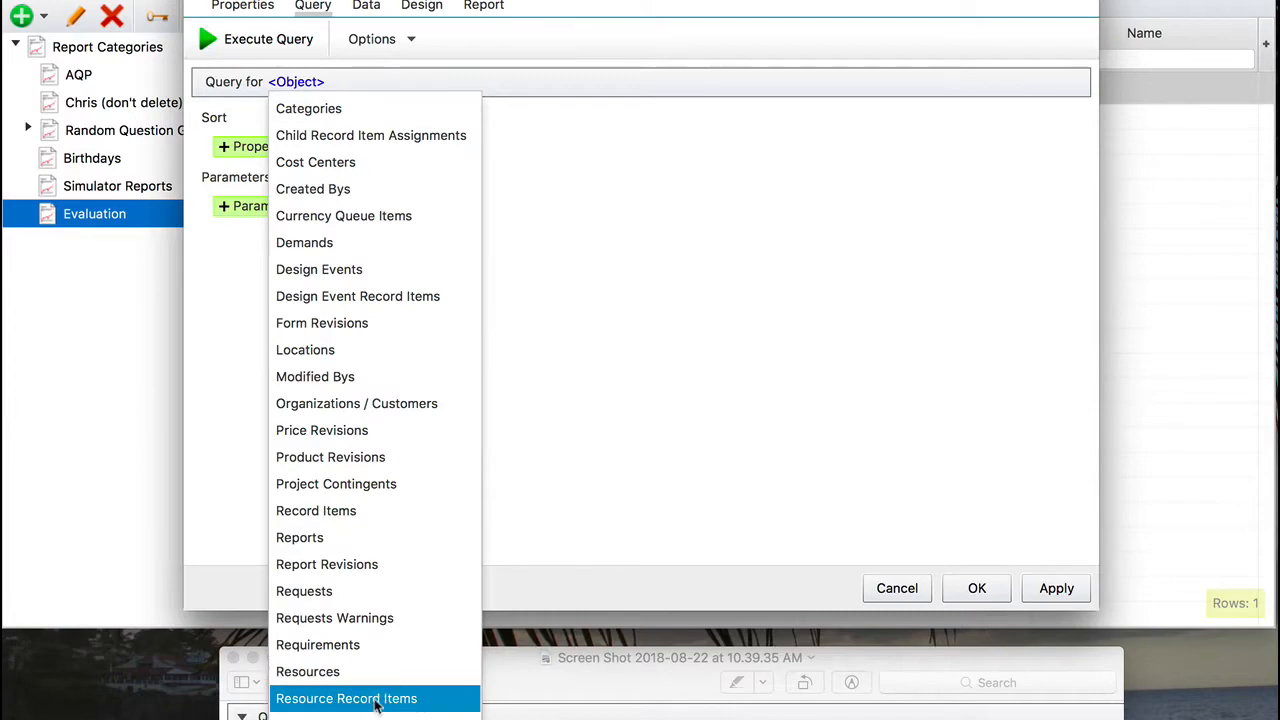
Step: Set the query object to Resource Record Items and select the record item's Resource as the first property
click(376, 702)
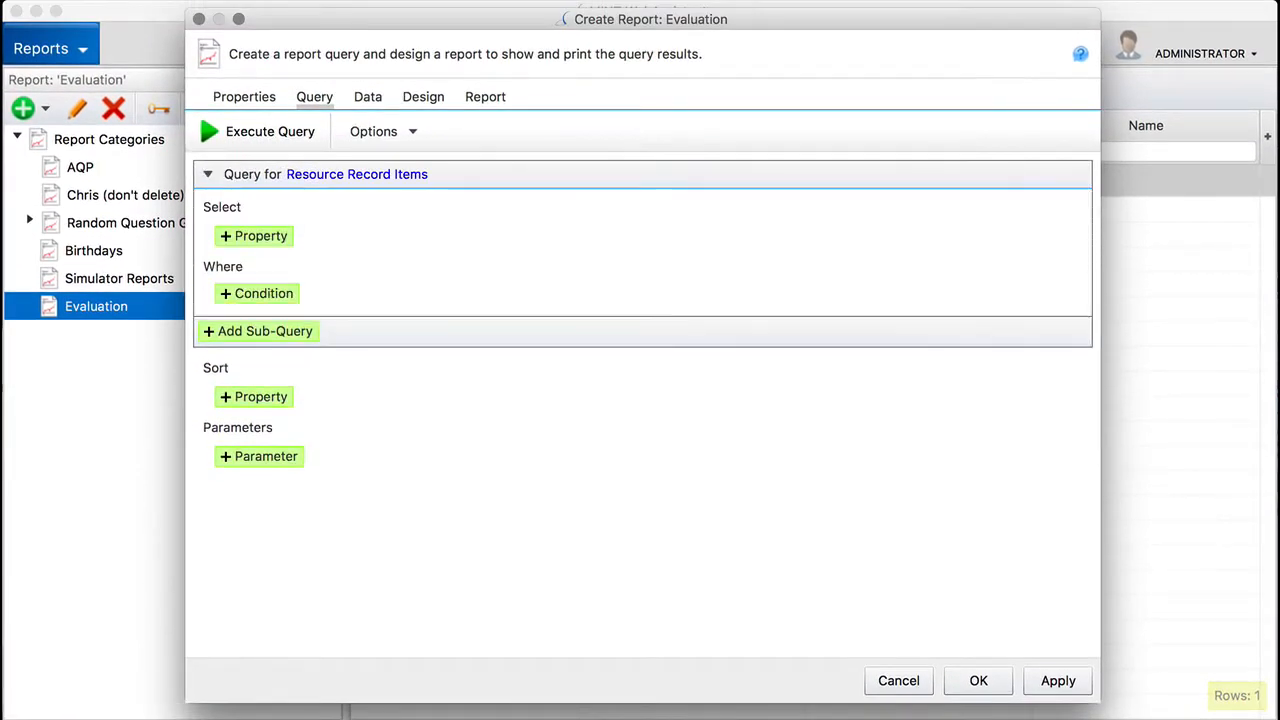
click(255, 238)
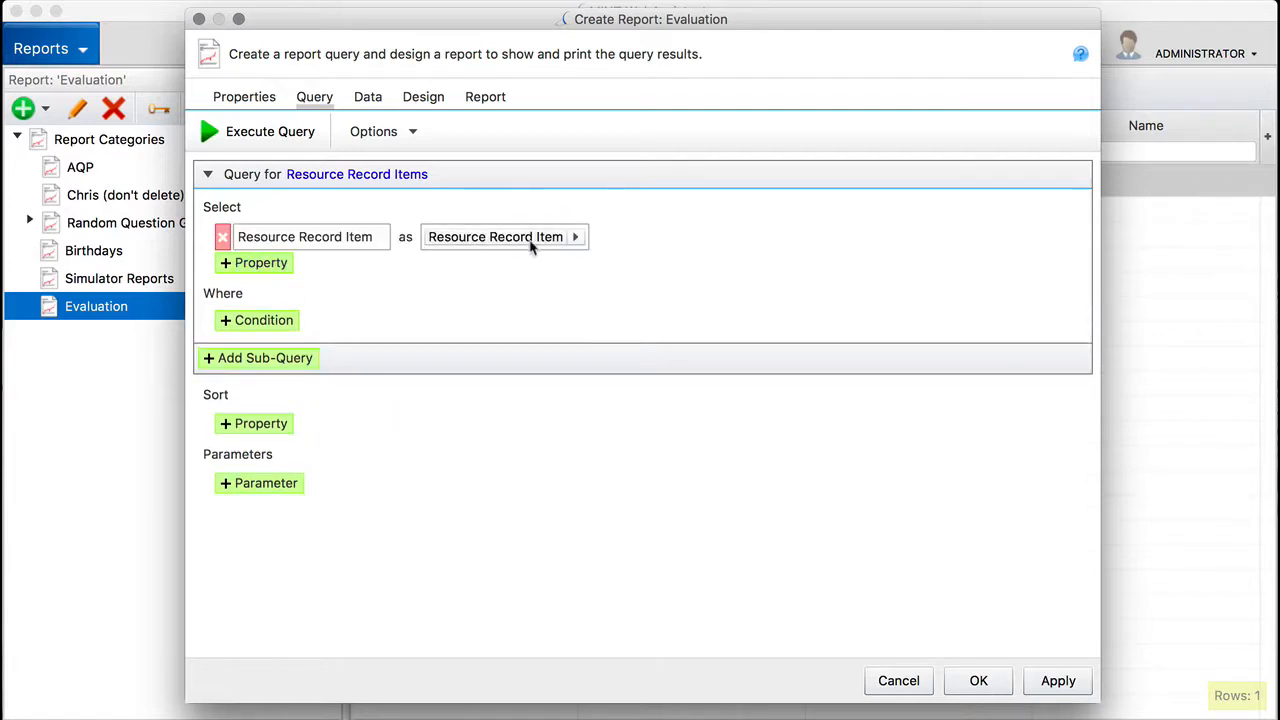
click(577, 237)
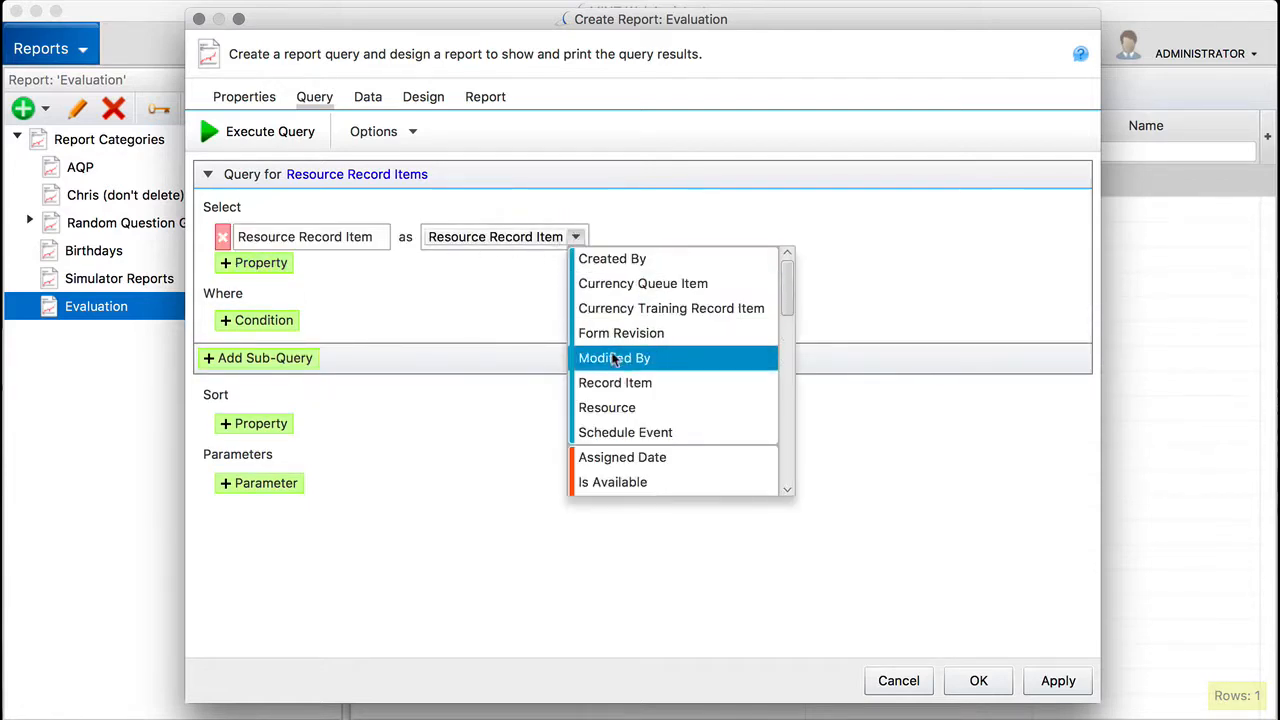
click(620, 410)
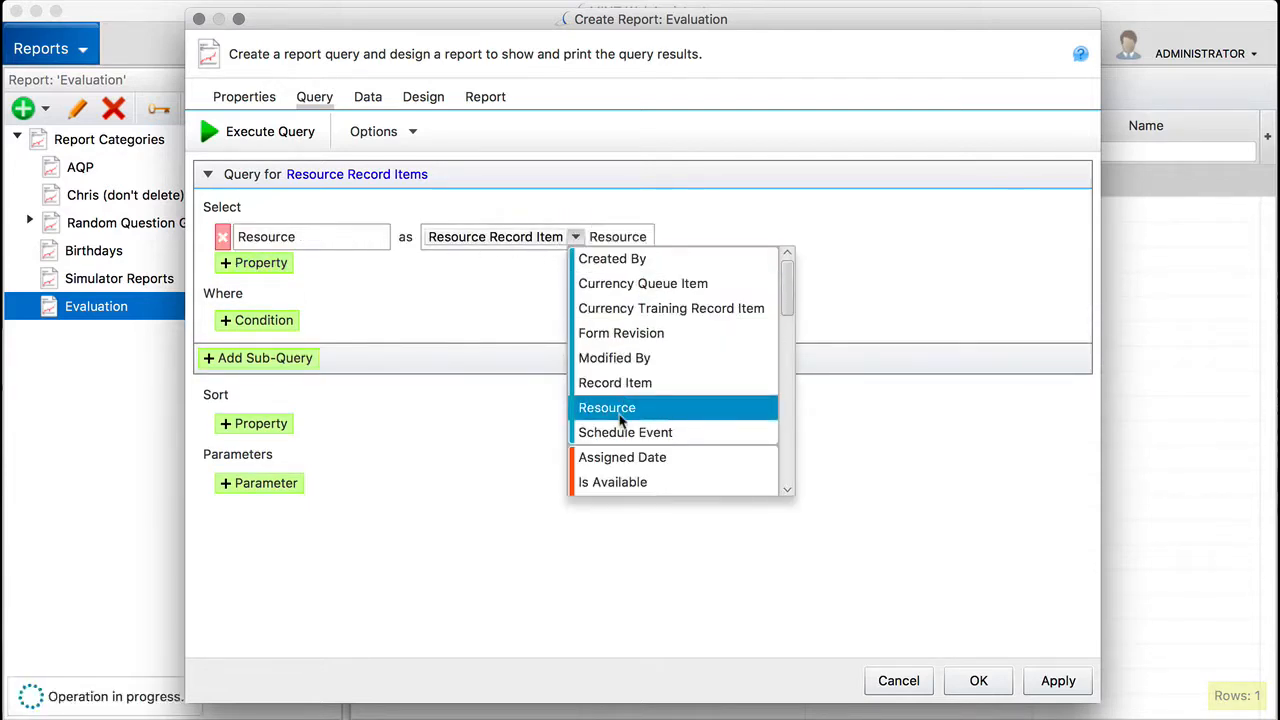
Step: Add the resource record item's Record Item and Grade as the second and third selected properties of the query
click(236, 266)
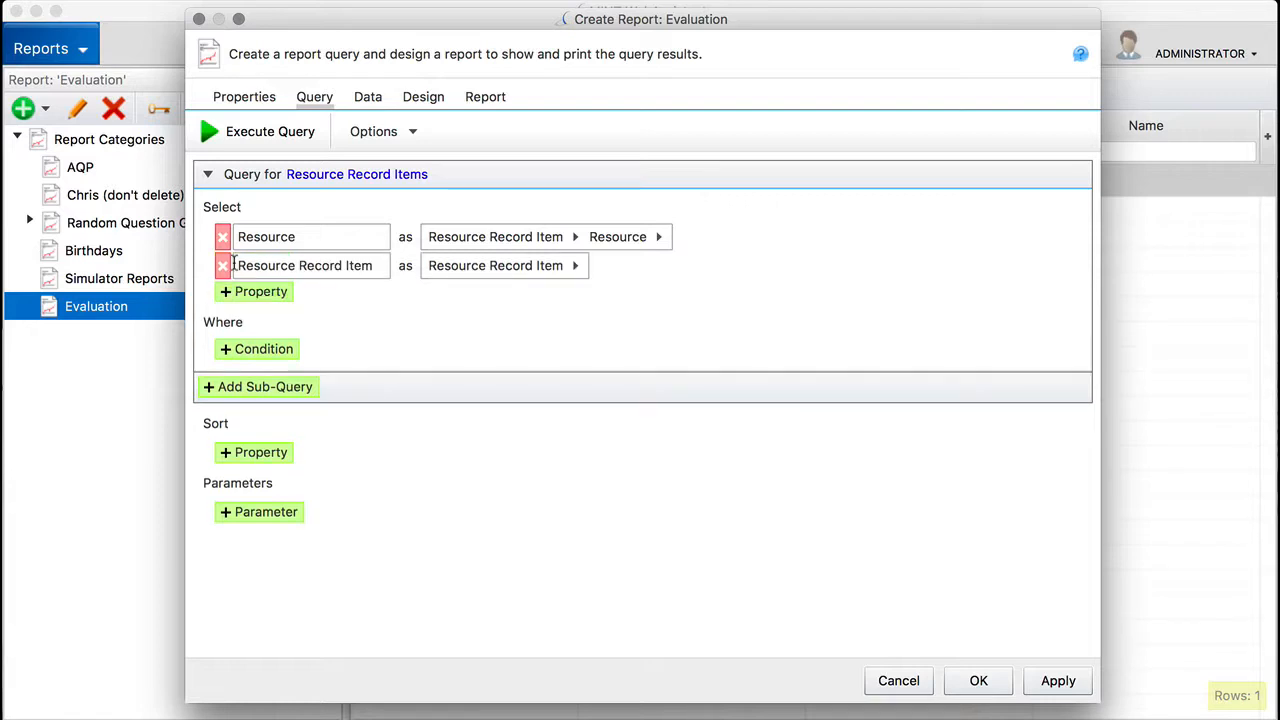
click(578, 266)
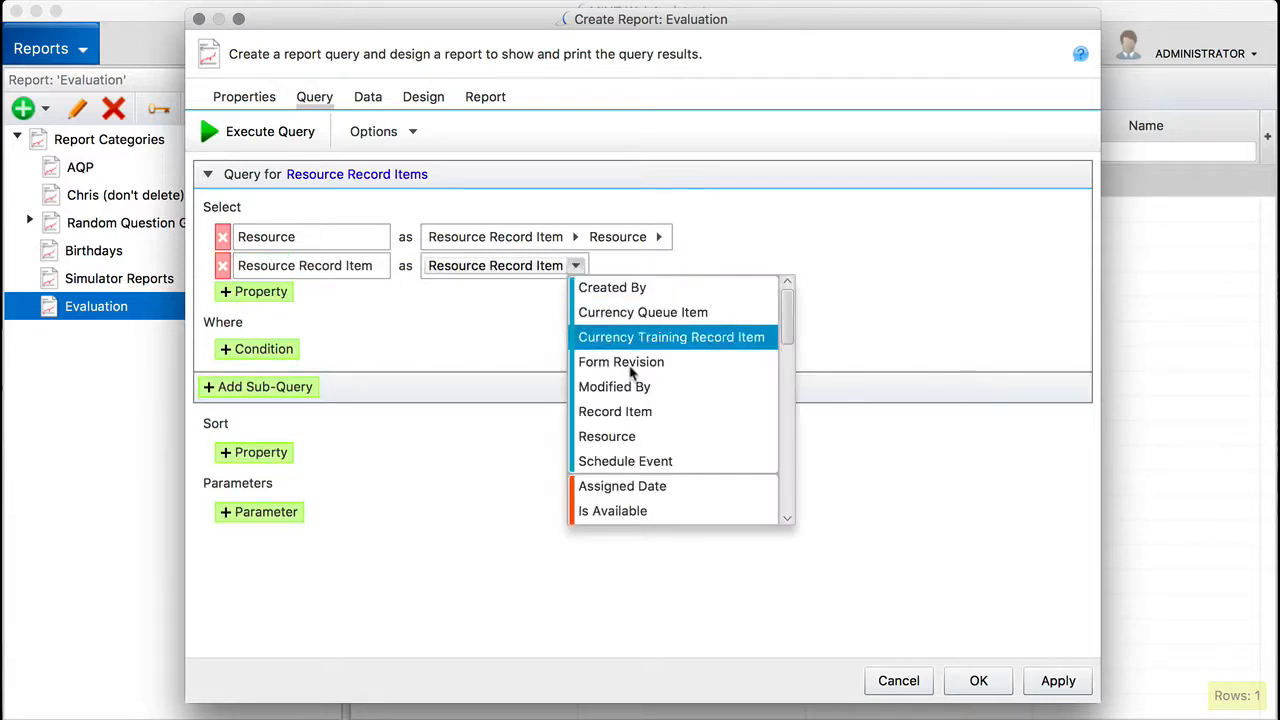
click(636, 408)
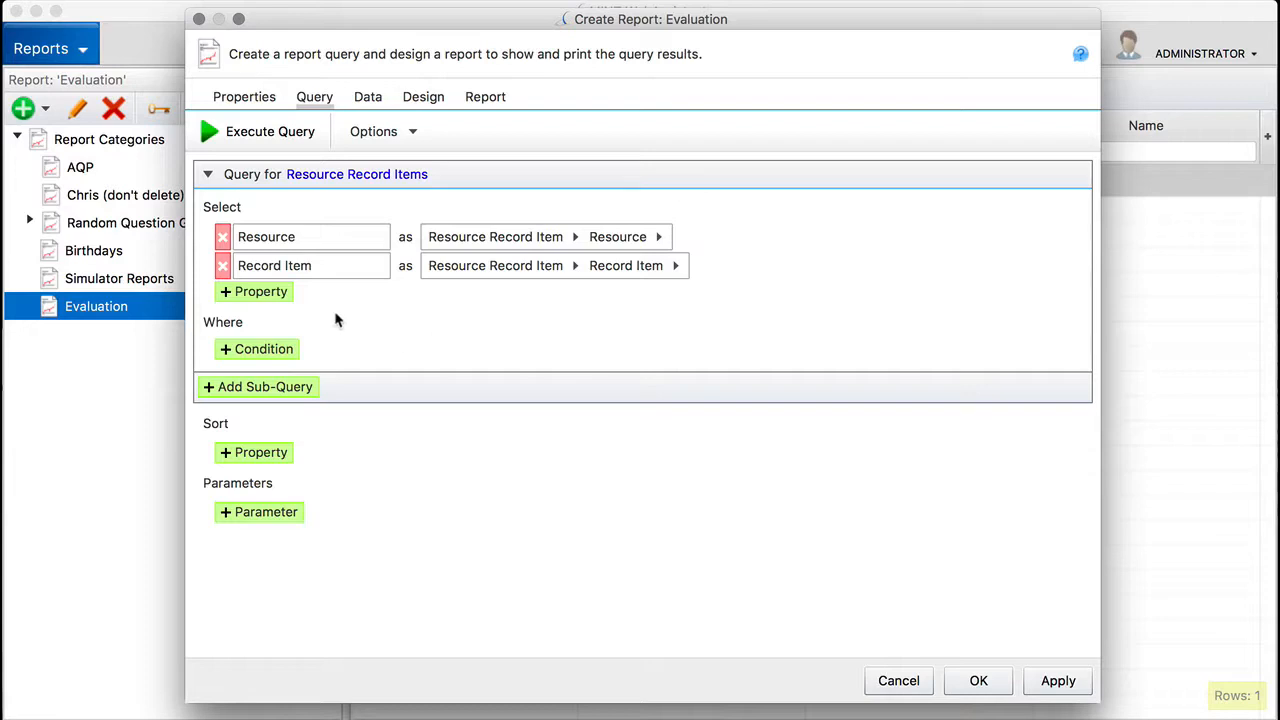
click(250, 291)
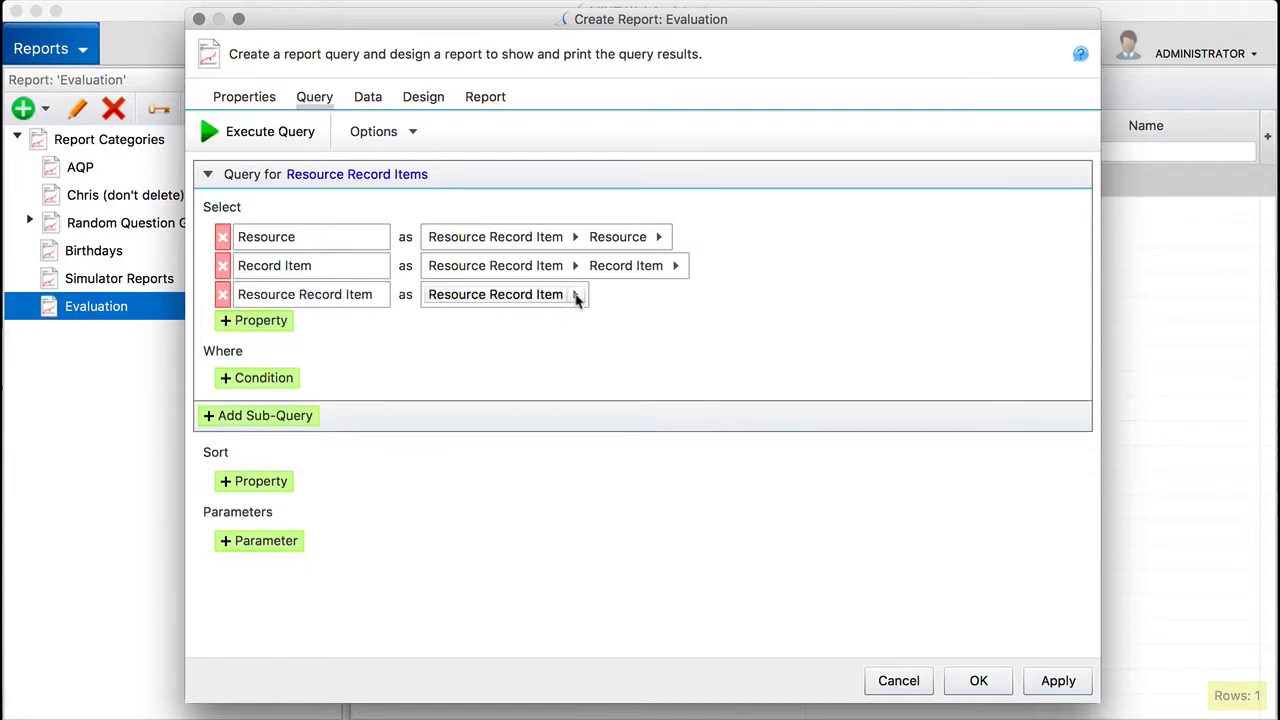
click(575, 294)
scroll(685, 422, down, 3)
scroll(680, 420, down, 5)
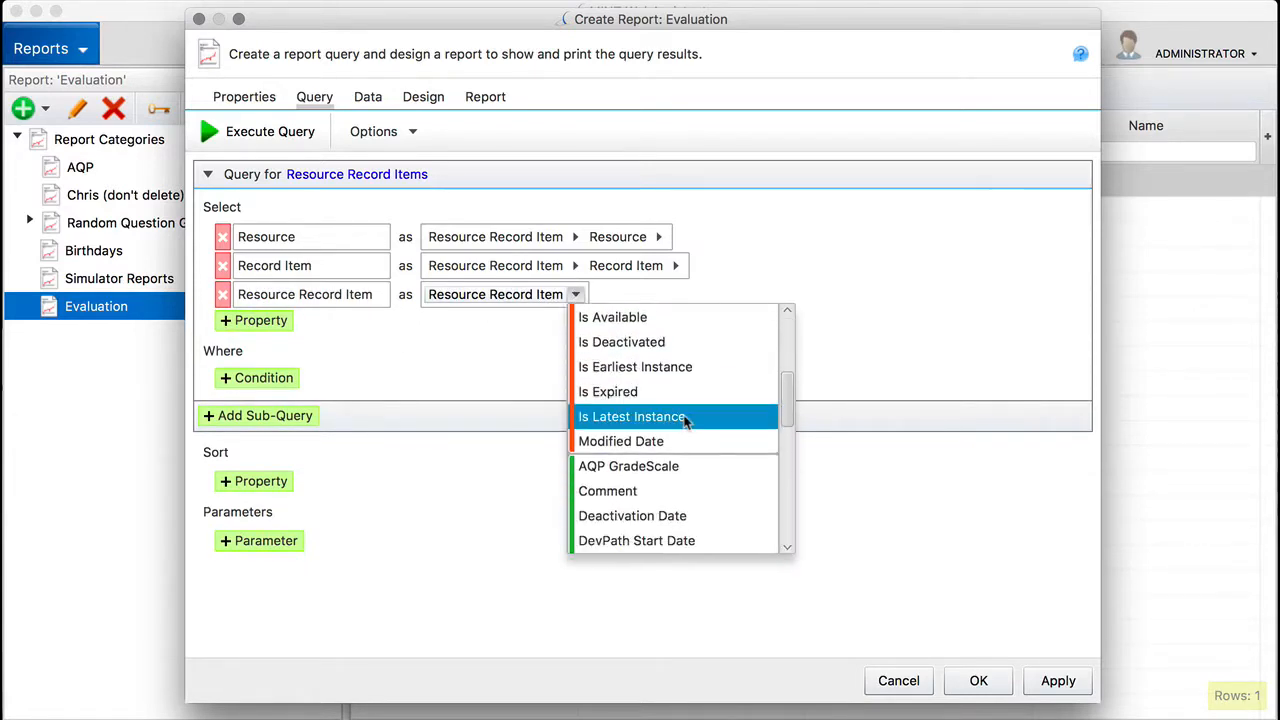
click(633, 480)
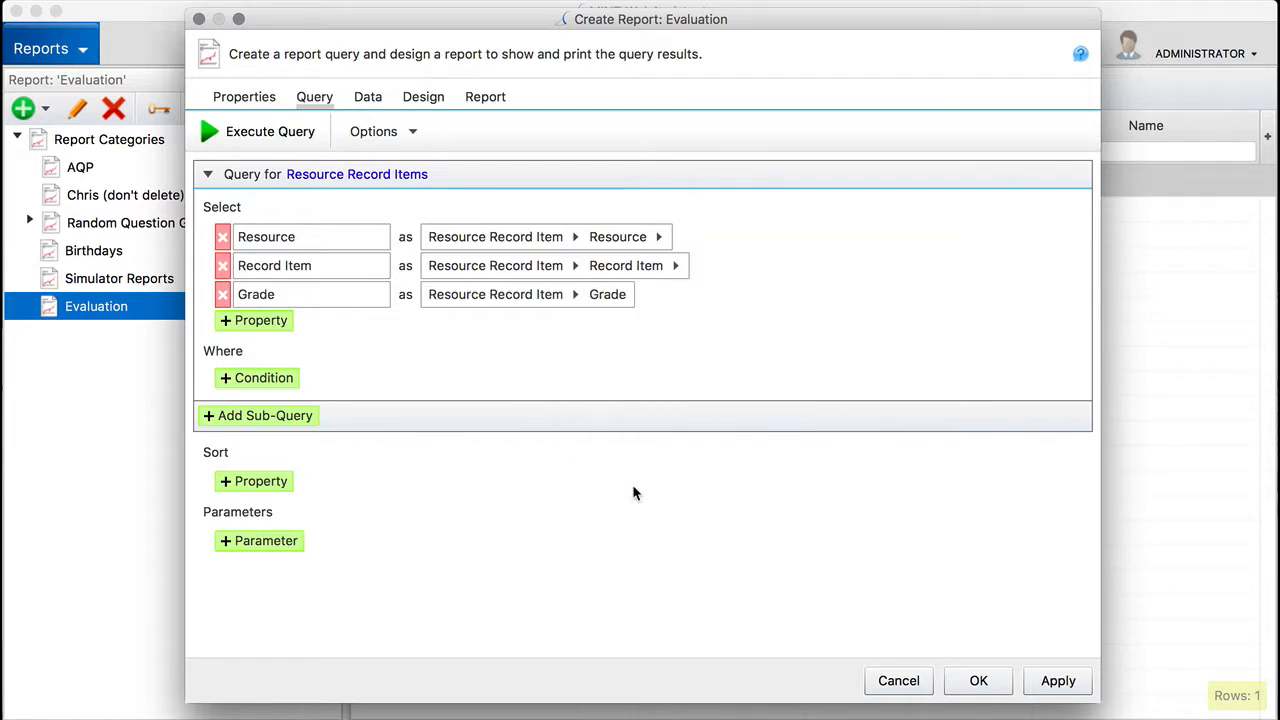
Step: Add the ID of the resource record item's Created By as the fourth selected property
click(257, 322)
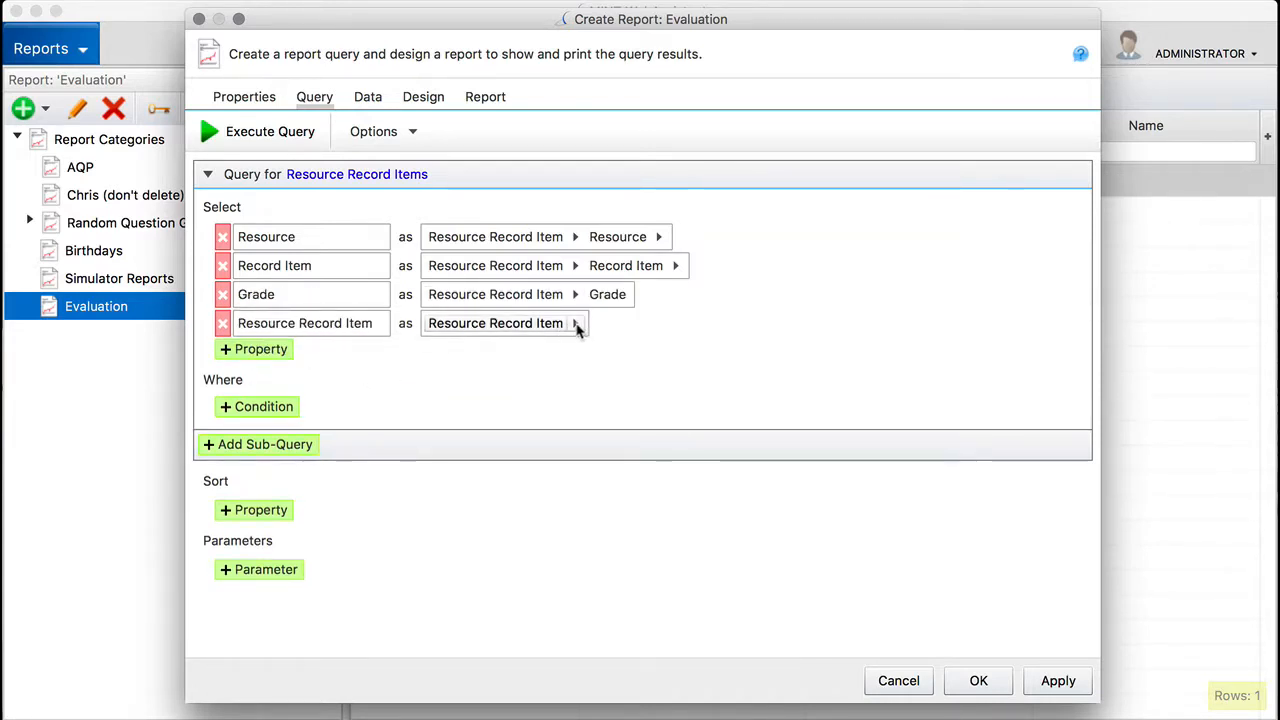
click(577, 326)
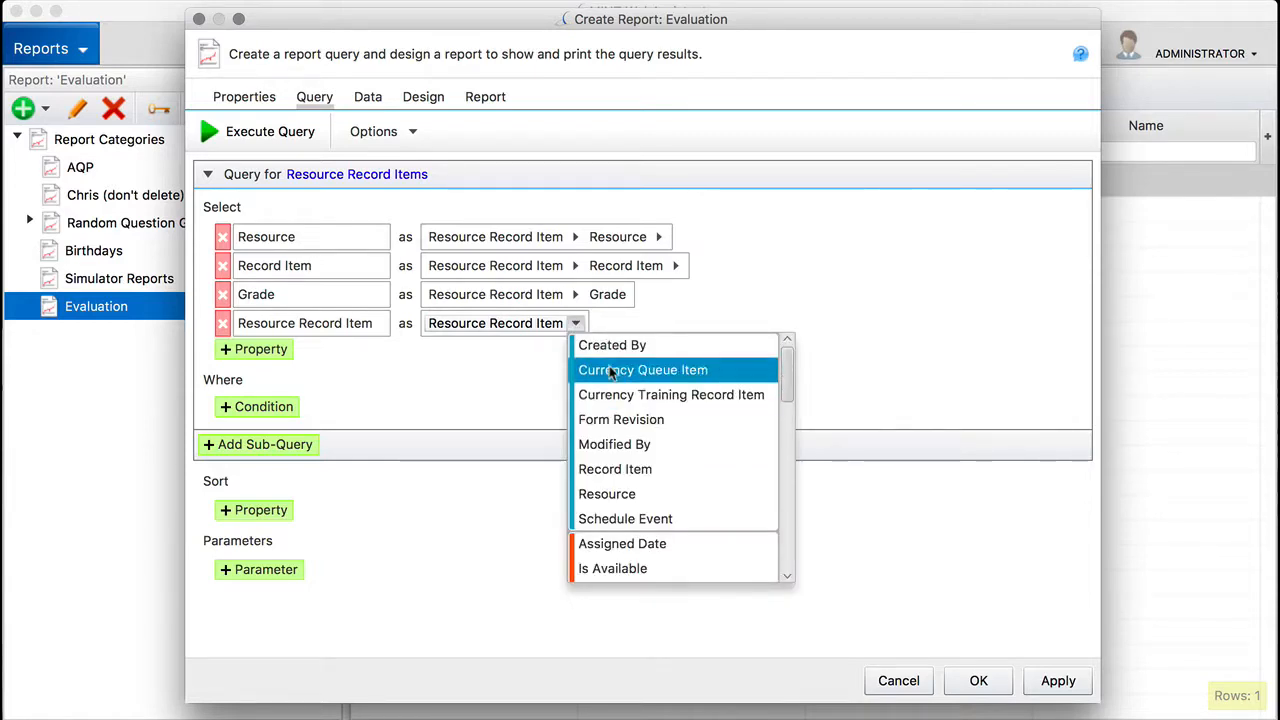
click(612, 345)
click(673, 326)
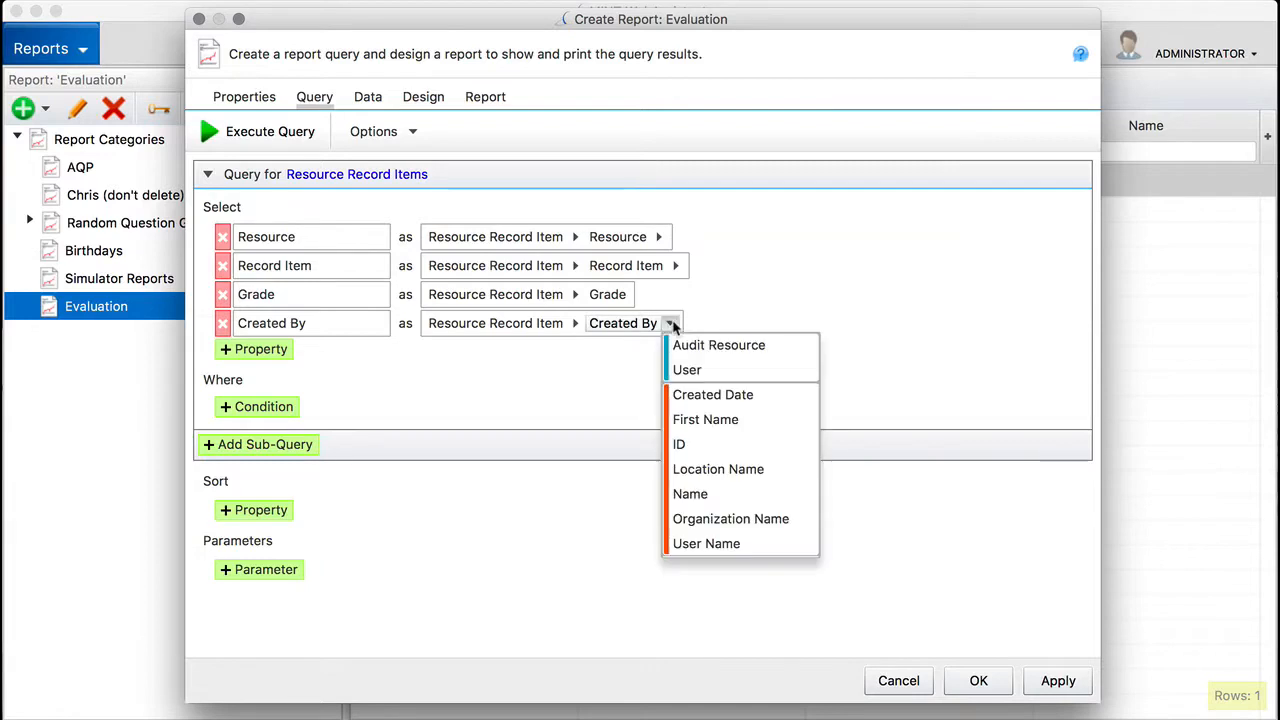
click(682, 444)
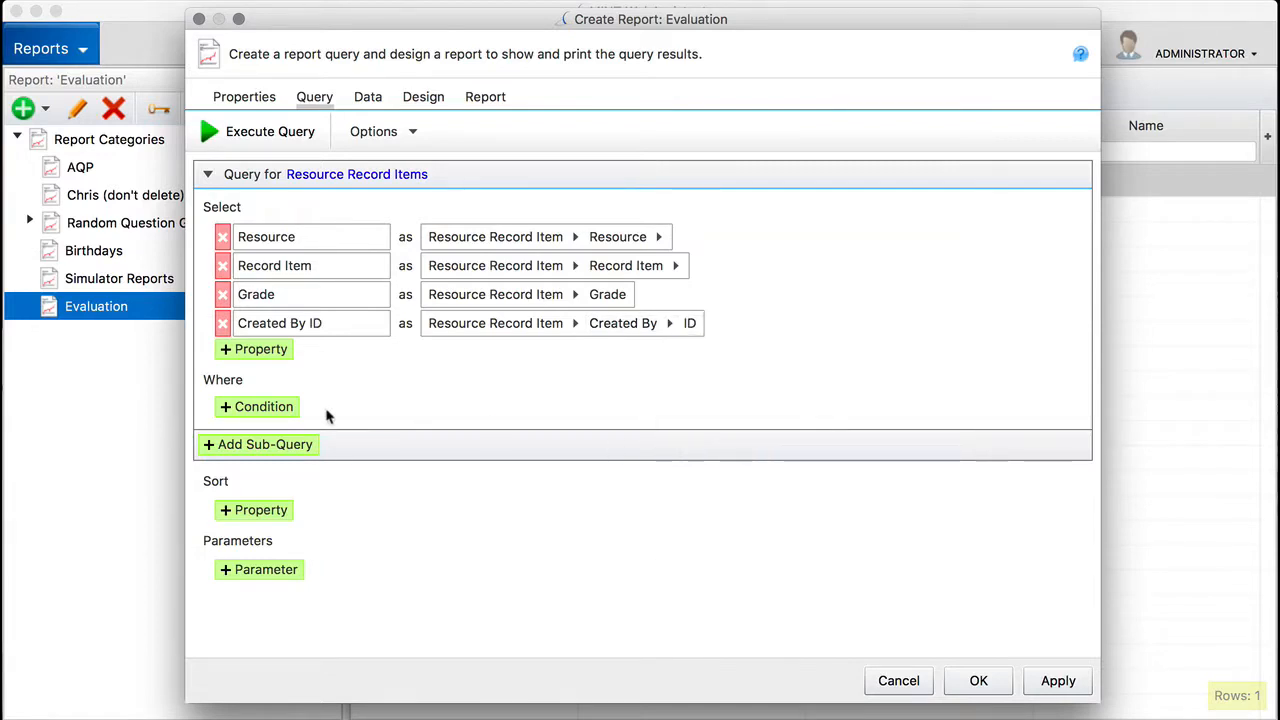
Step: Add a condition requiring the Record Item to be in the subtree of the Content folder under Demo RIs
click(224, 410)
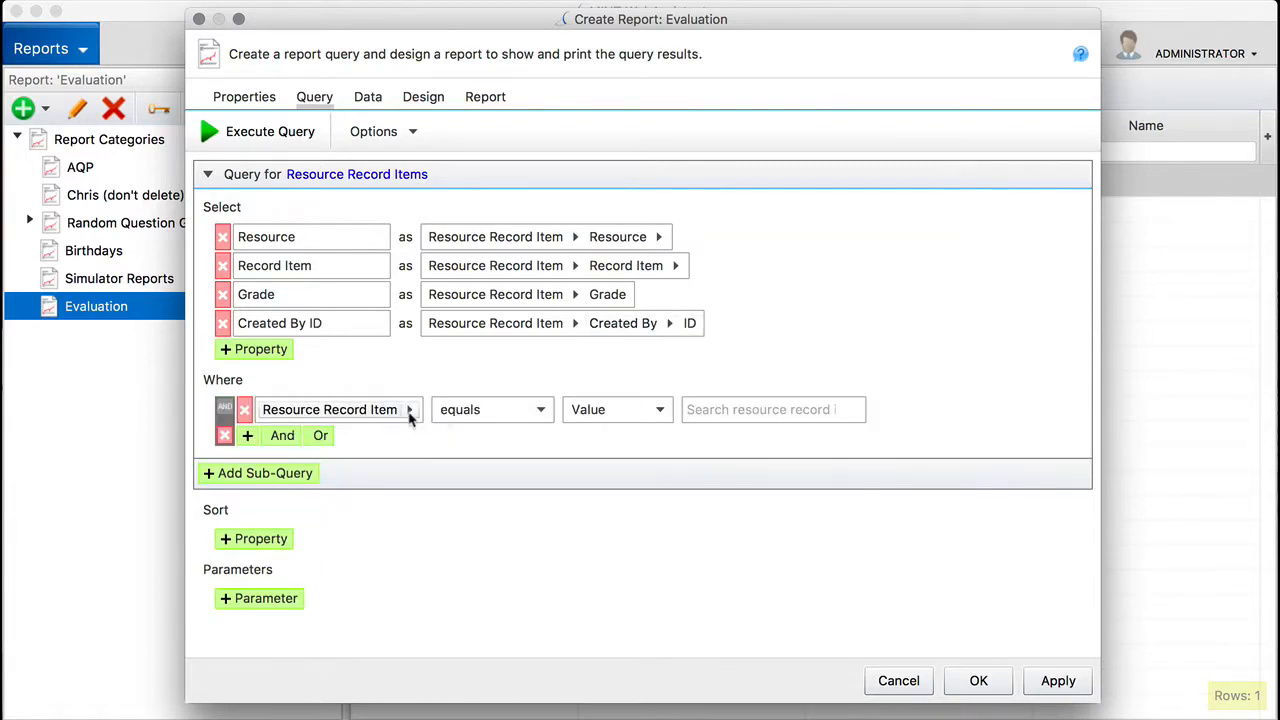
click(409, 410)
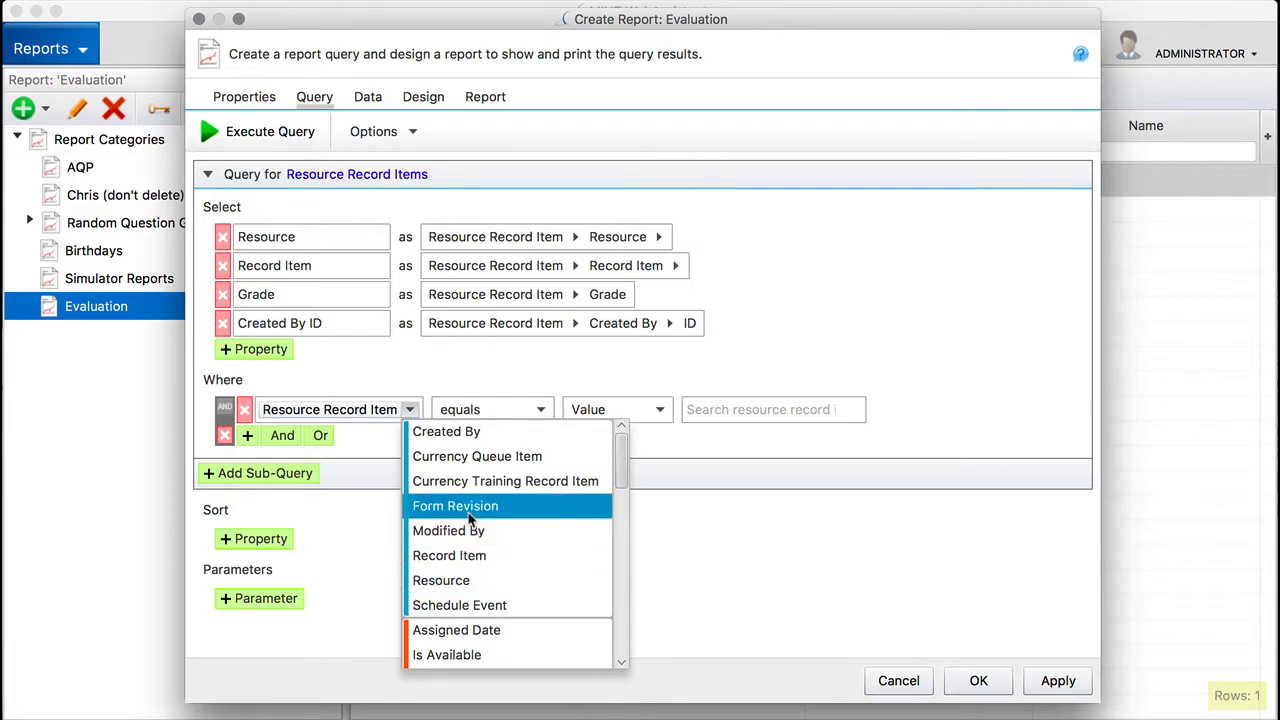
click(455, 555)
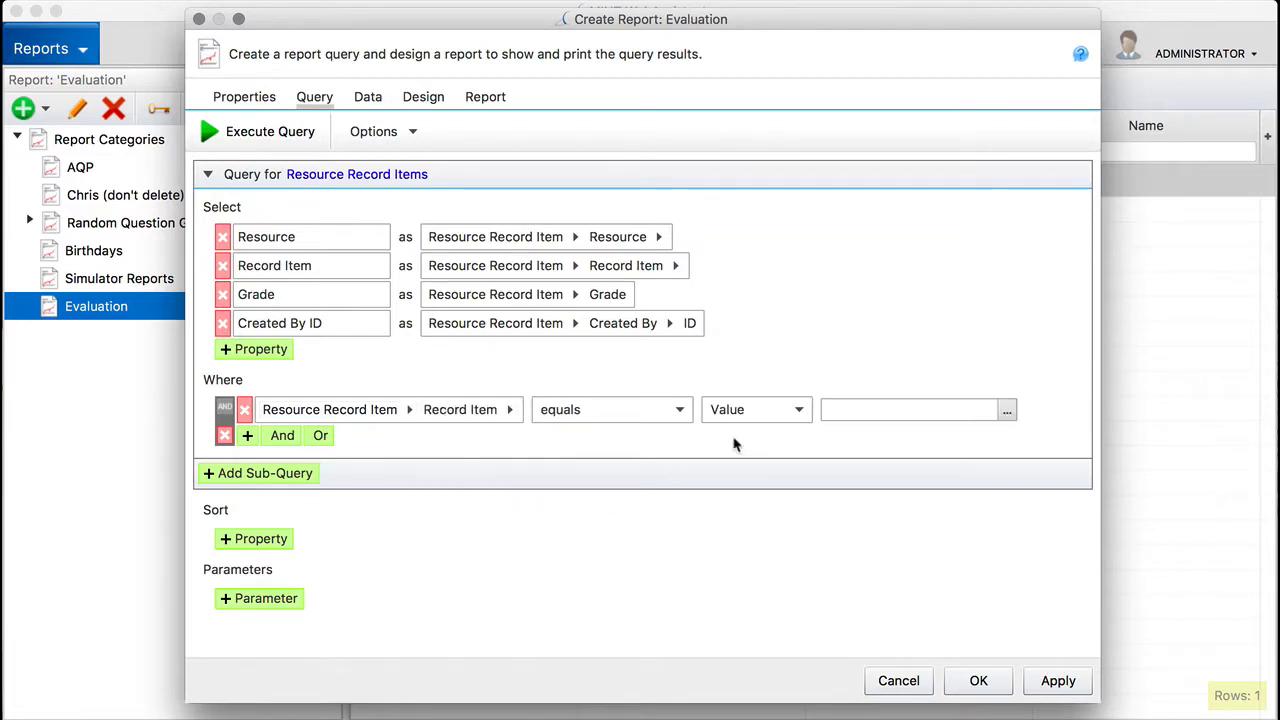
click(684, 411)
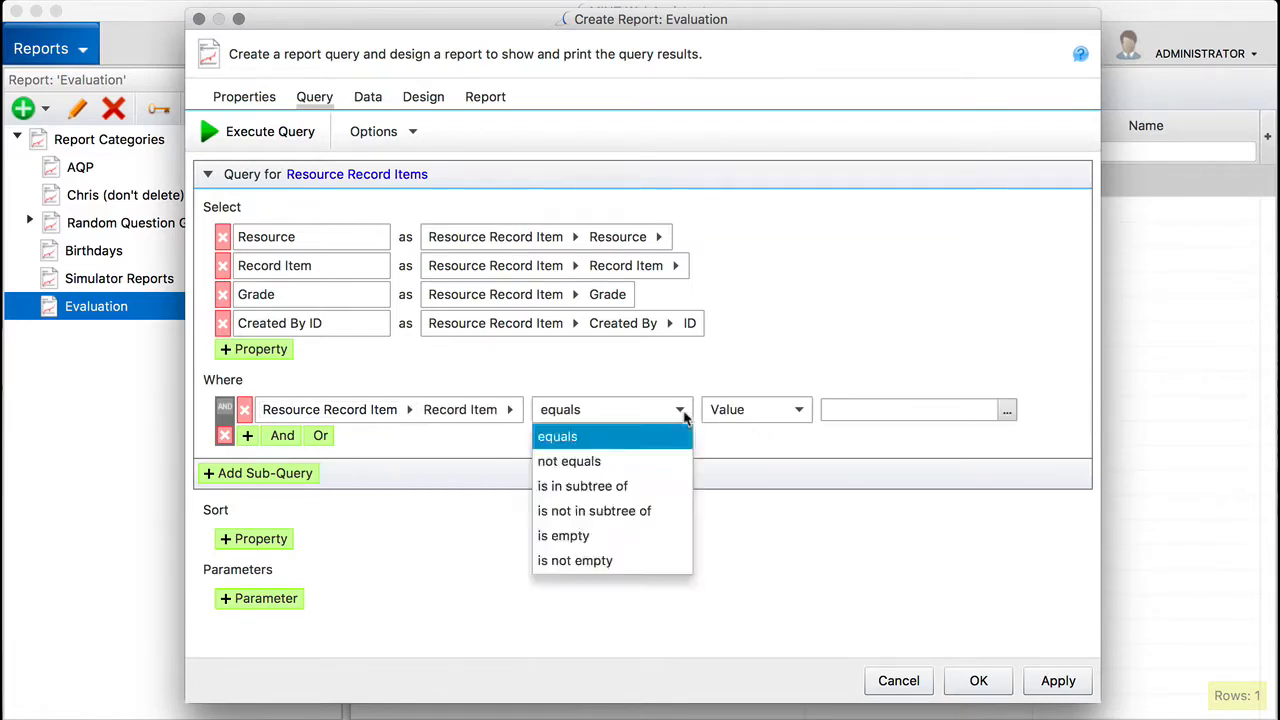
click(652, 487)
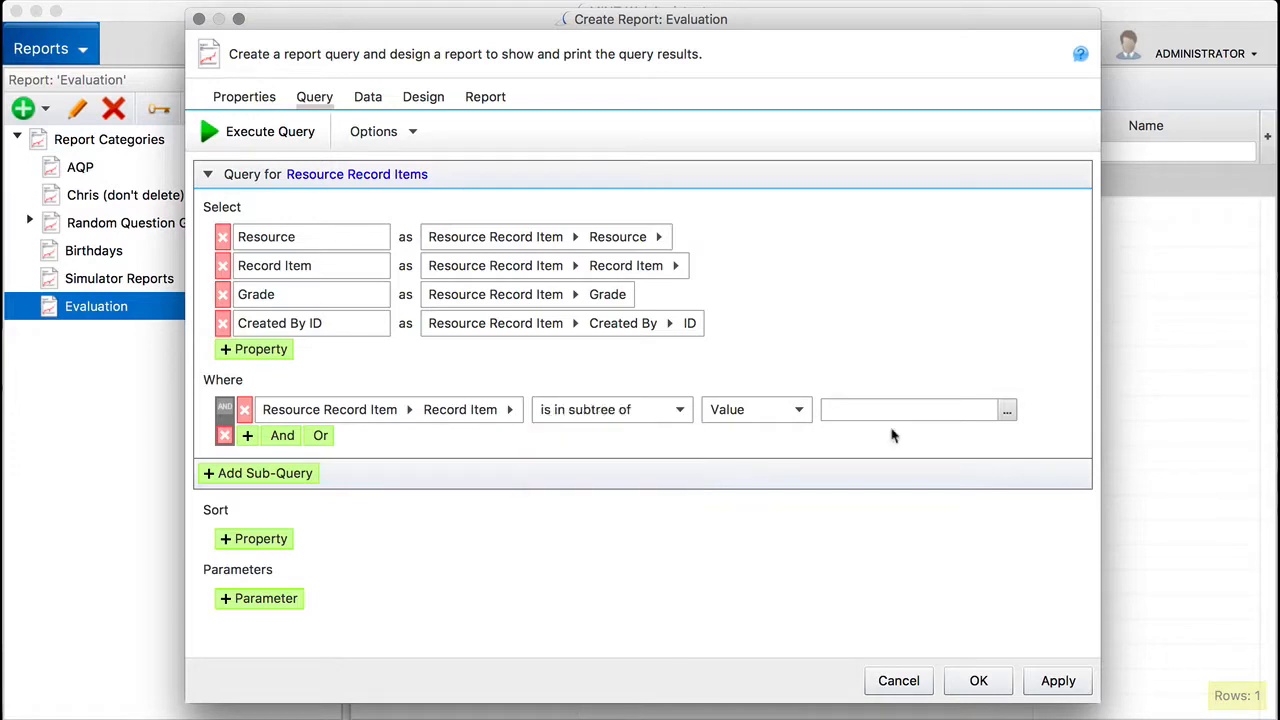
click(1007, 410)
click(710, 240)
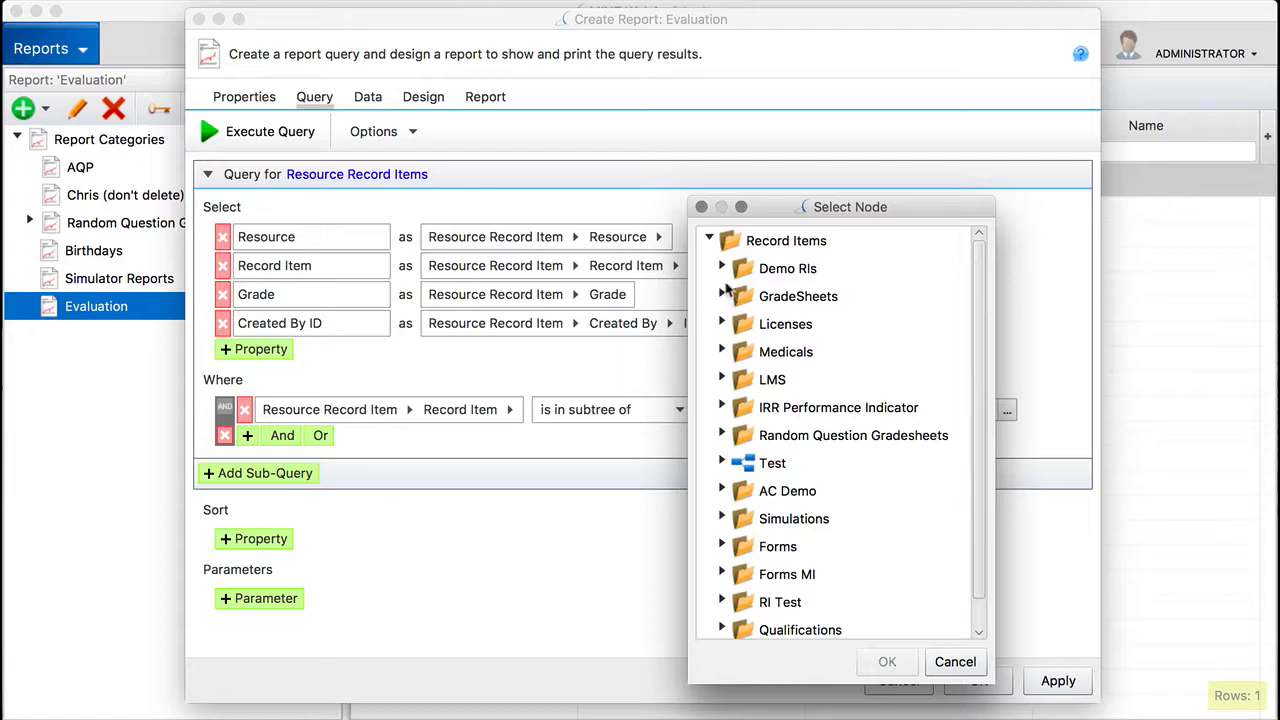
click(722, 268)
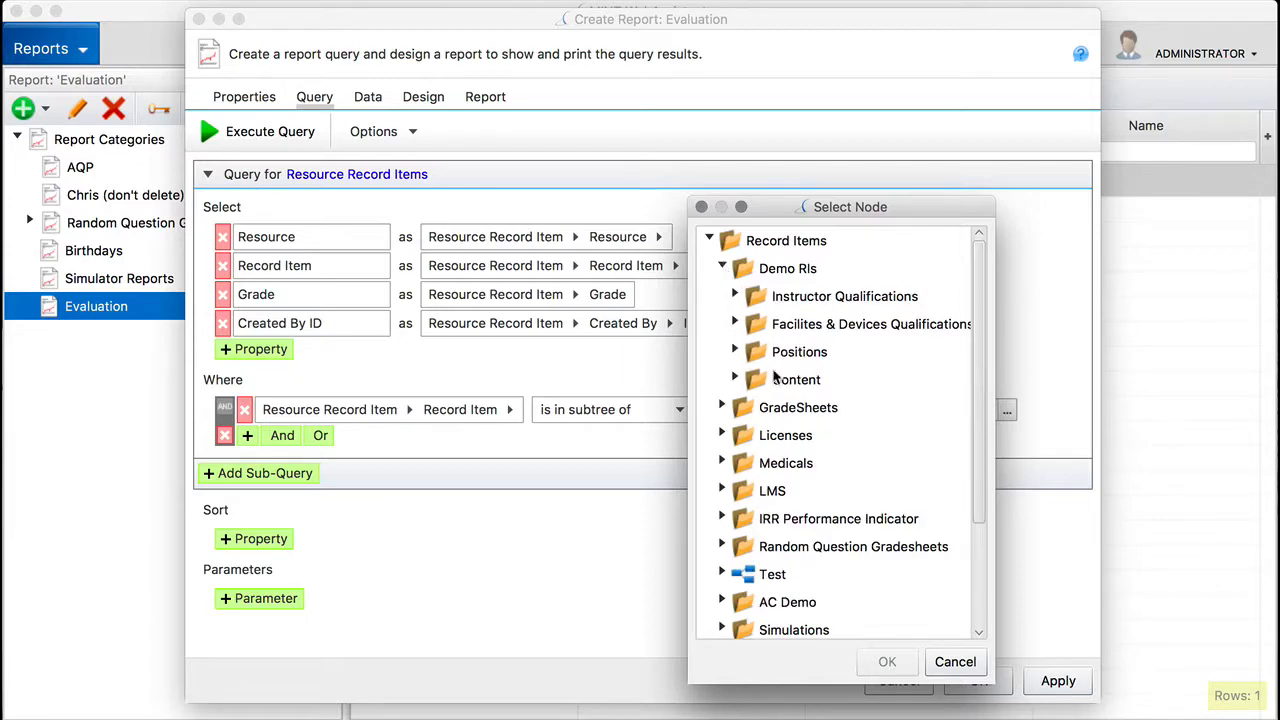
click(778, 378)
click(887, 661)
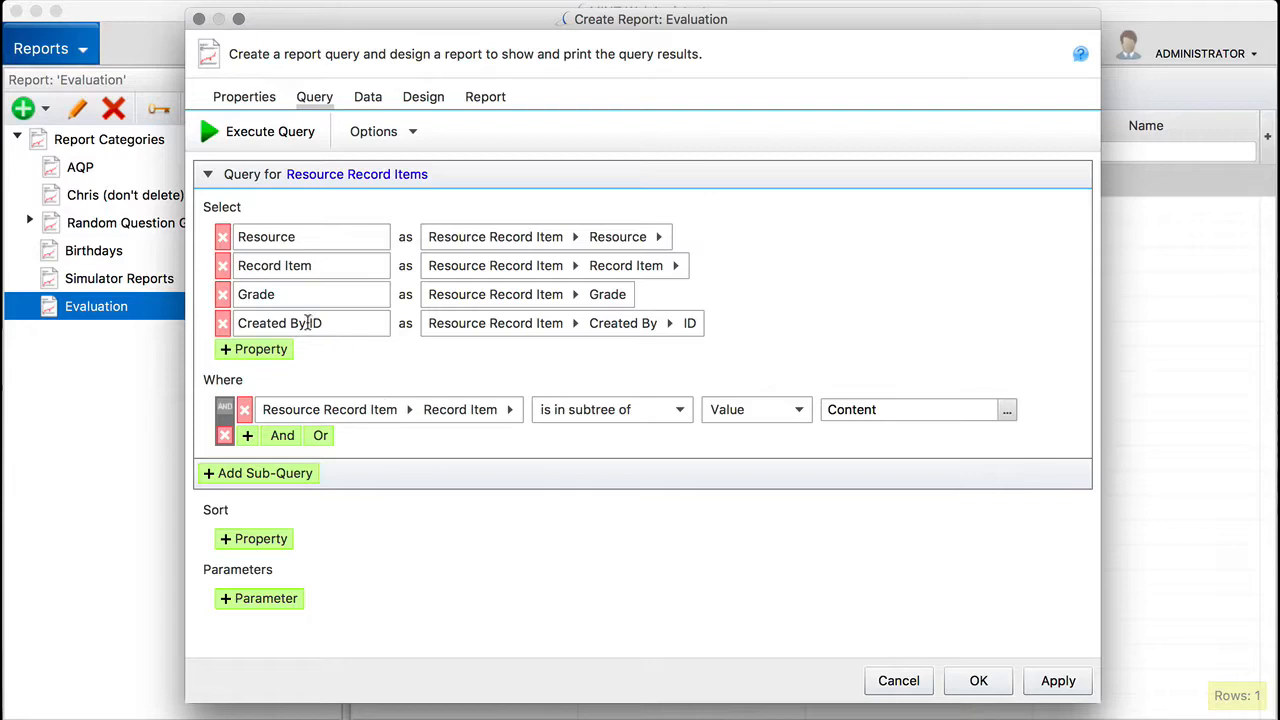
Step: Rename the Created By ID column to ID and the Record Item column to RI
drag(330, 323, 210, 326)
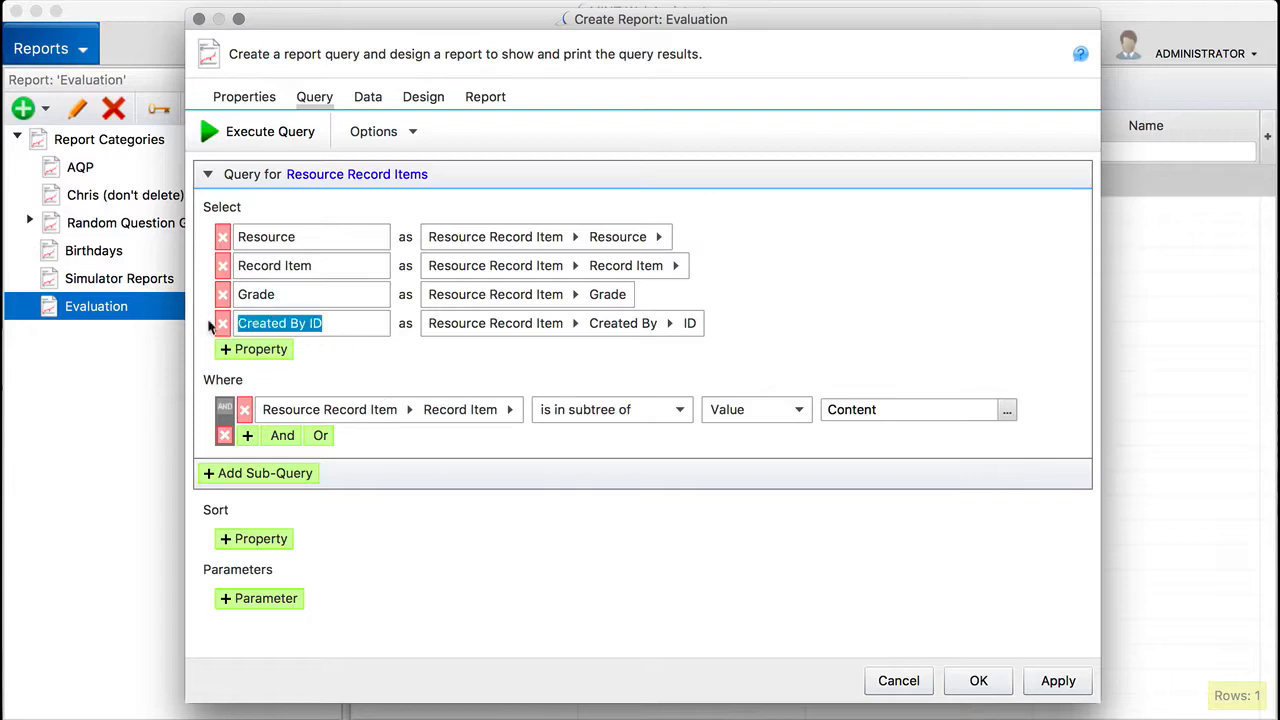
text(ID)
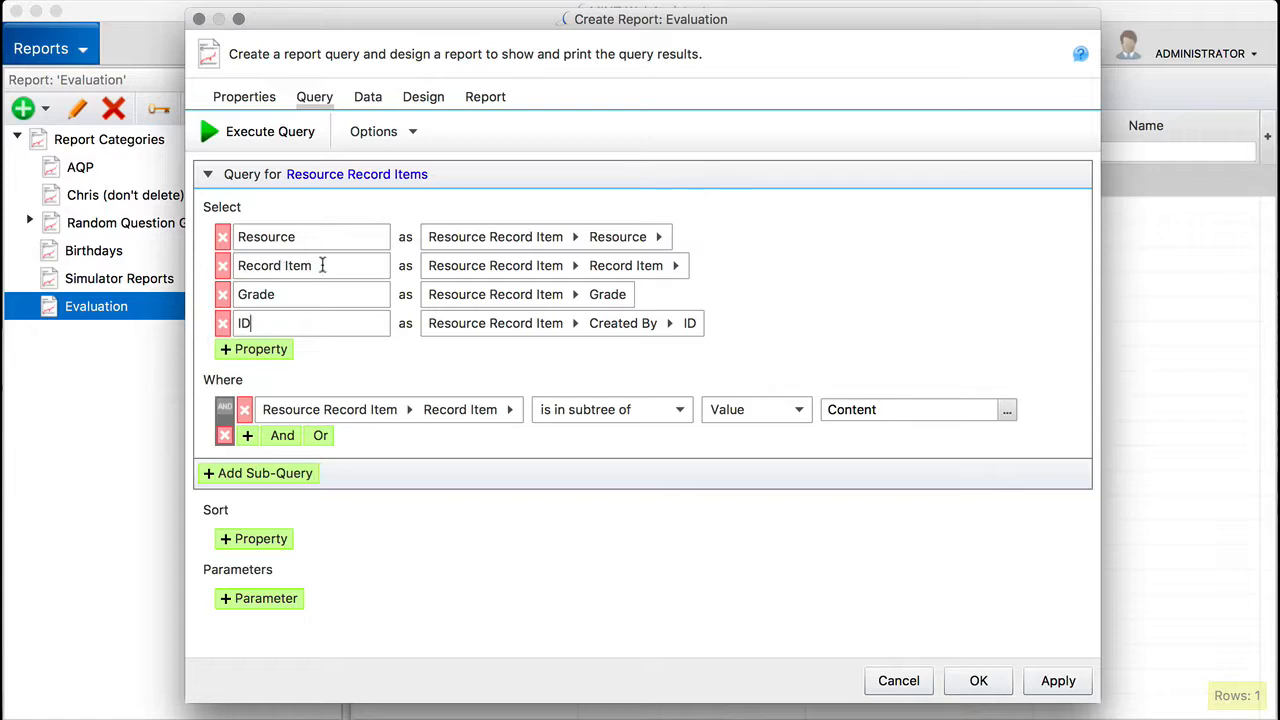
drag(322, 265, 193, 265)
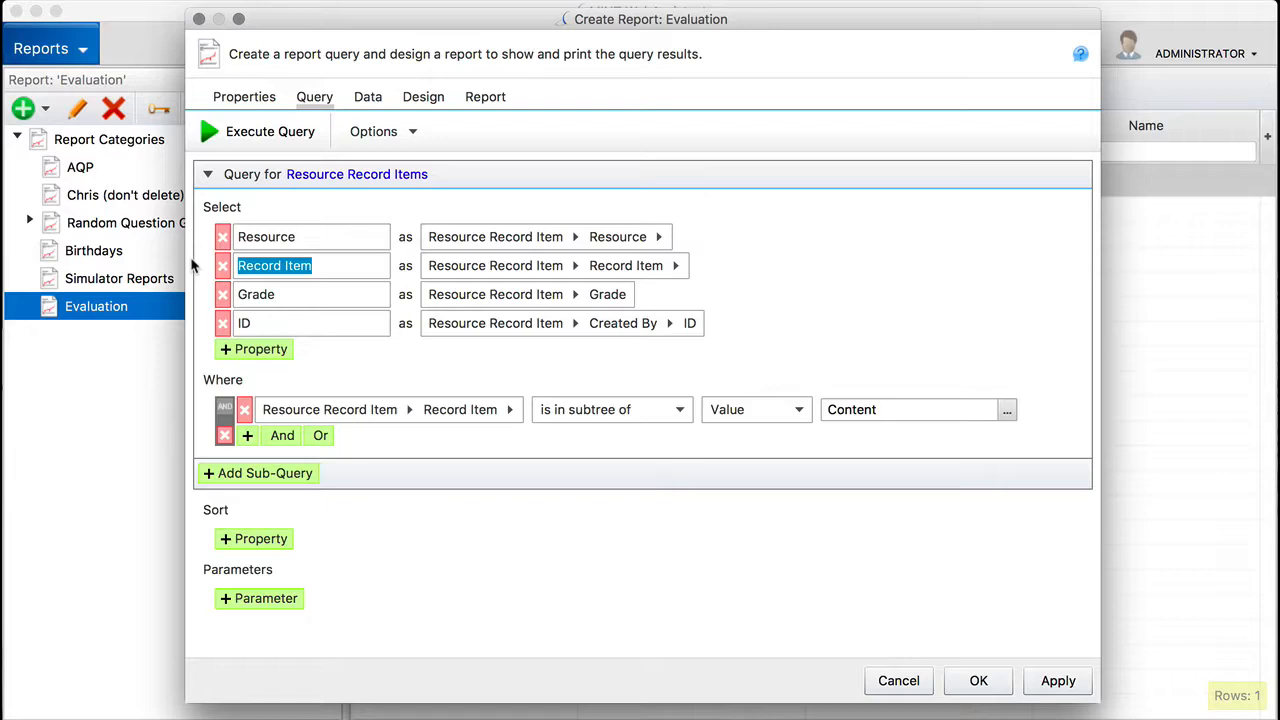
text(RI)
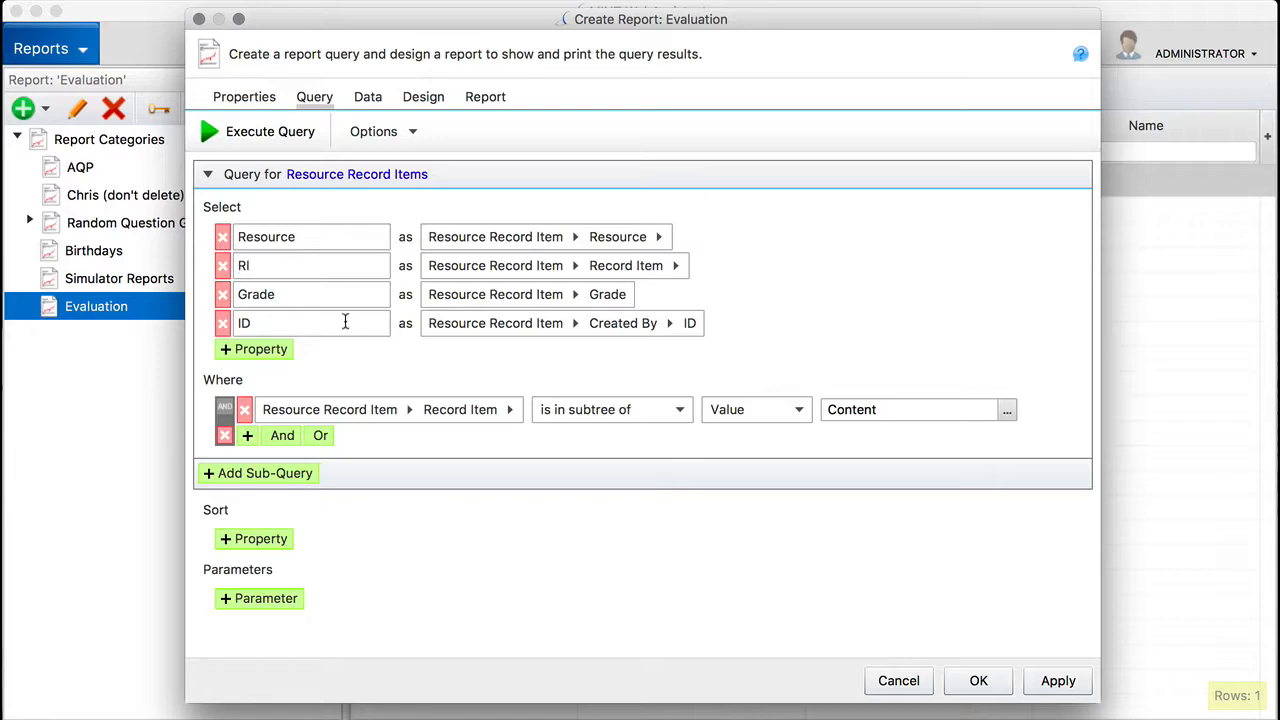
Step: Execute the query and open its data in an enlarged Jupyter notebook pane, saving the report revision
click(266, 131)
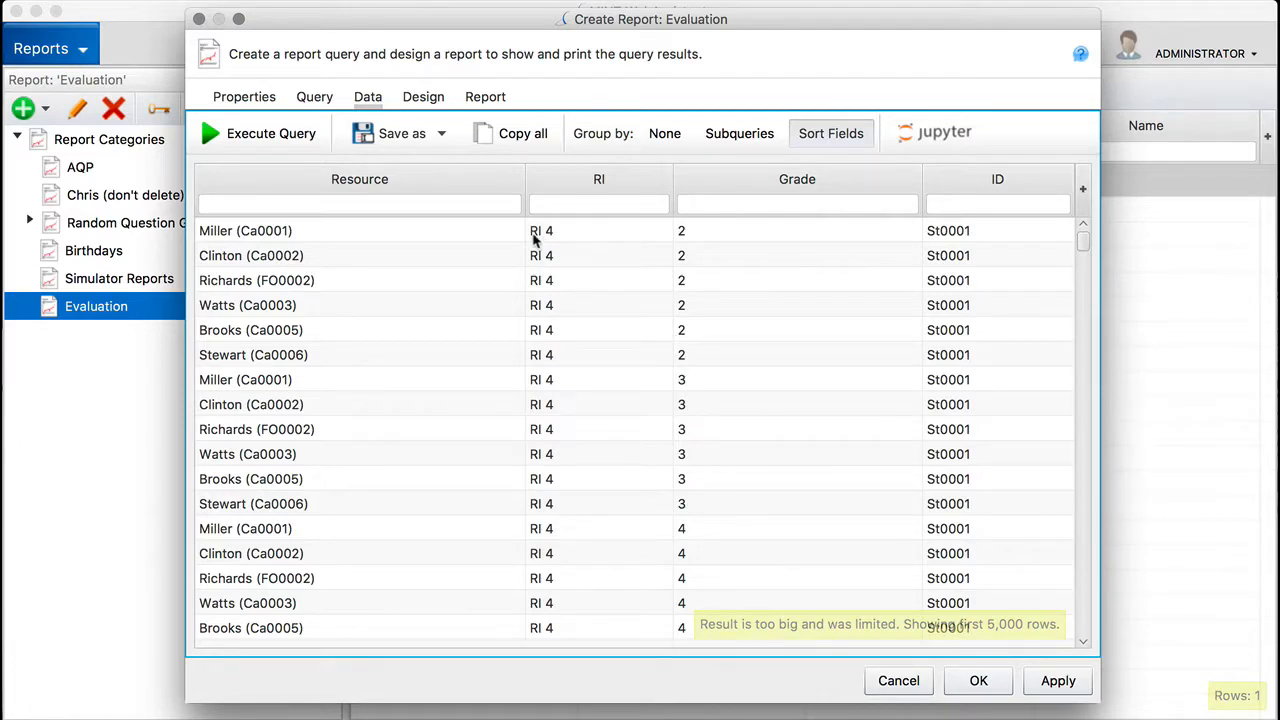
scroll(553, 370, down, 3)
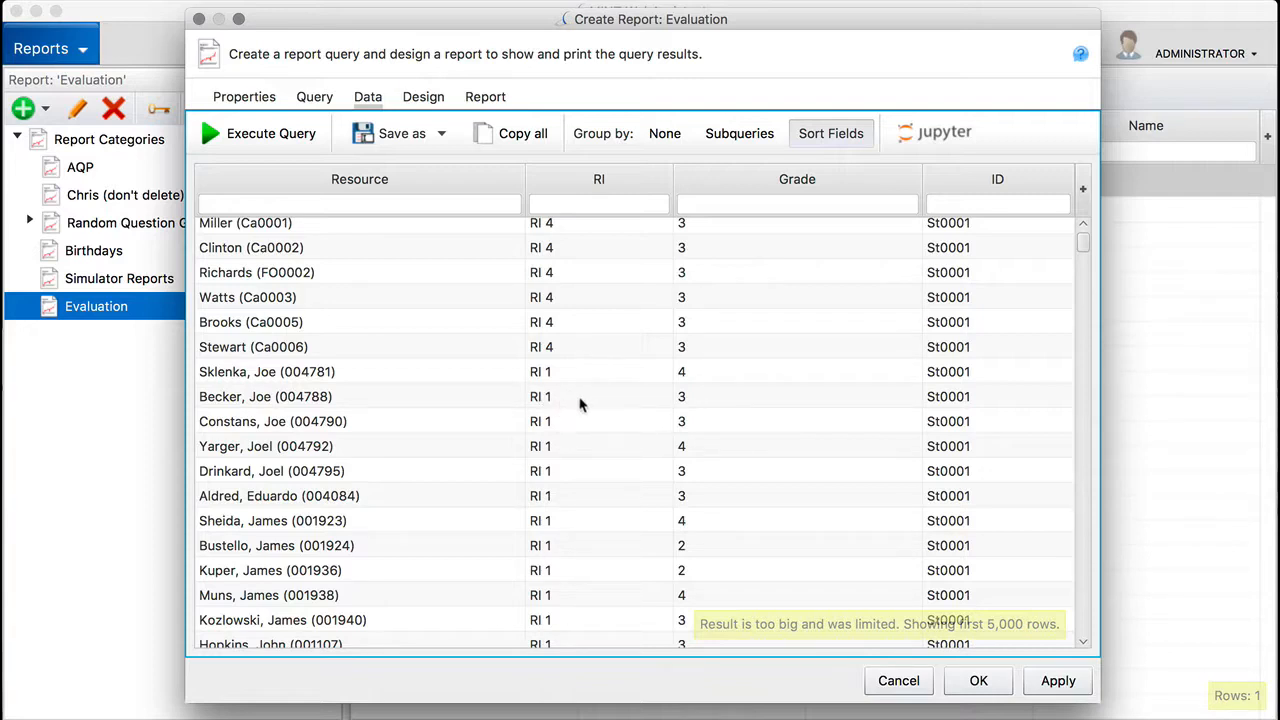
click(946, 145)
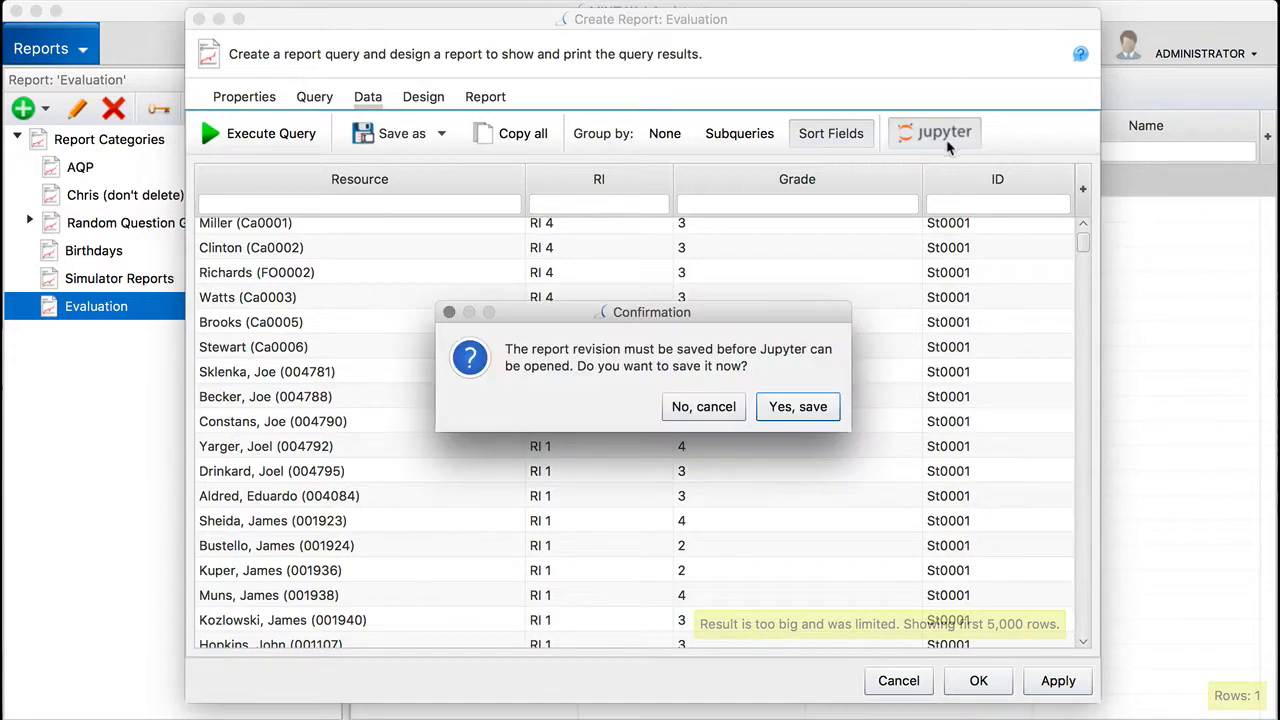
click(790, 412)
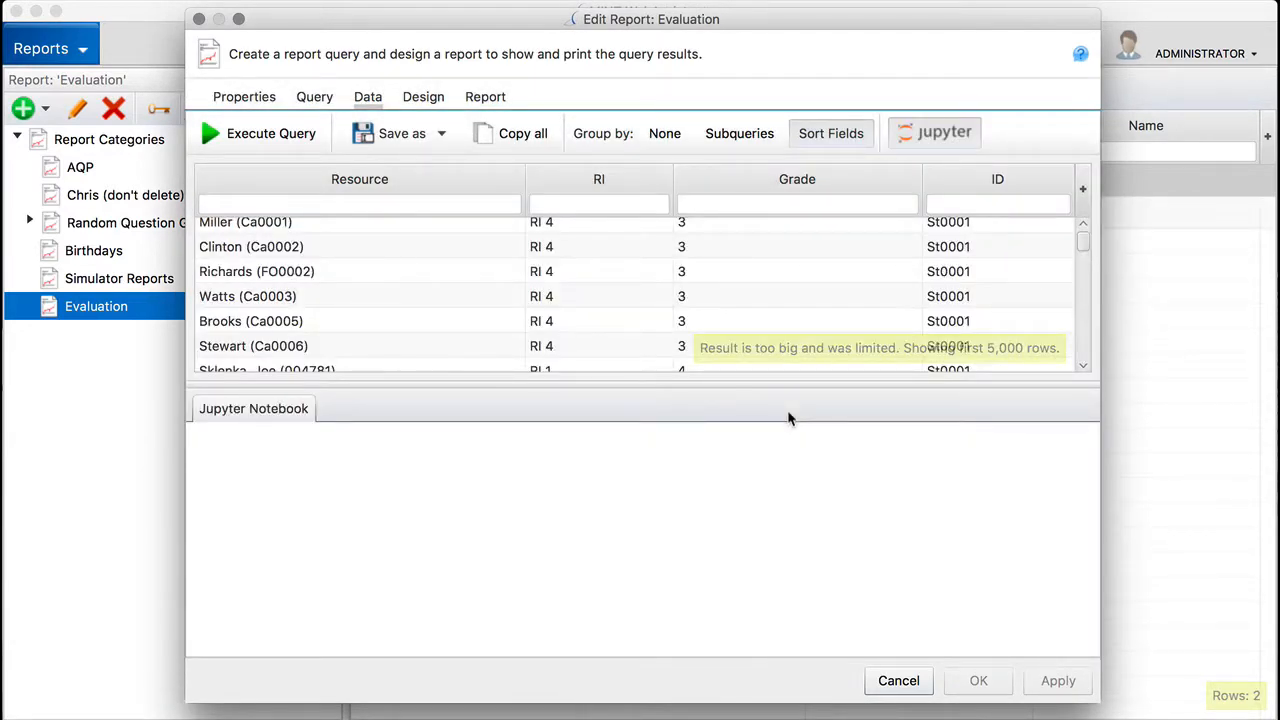
drag(722, 385, 714, 266)
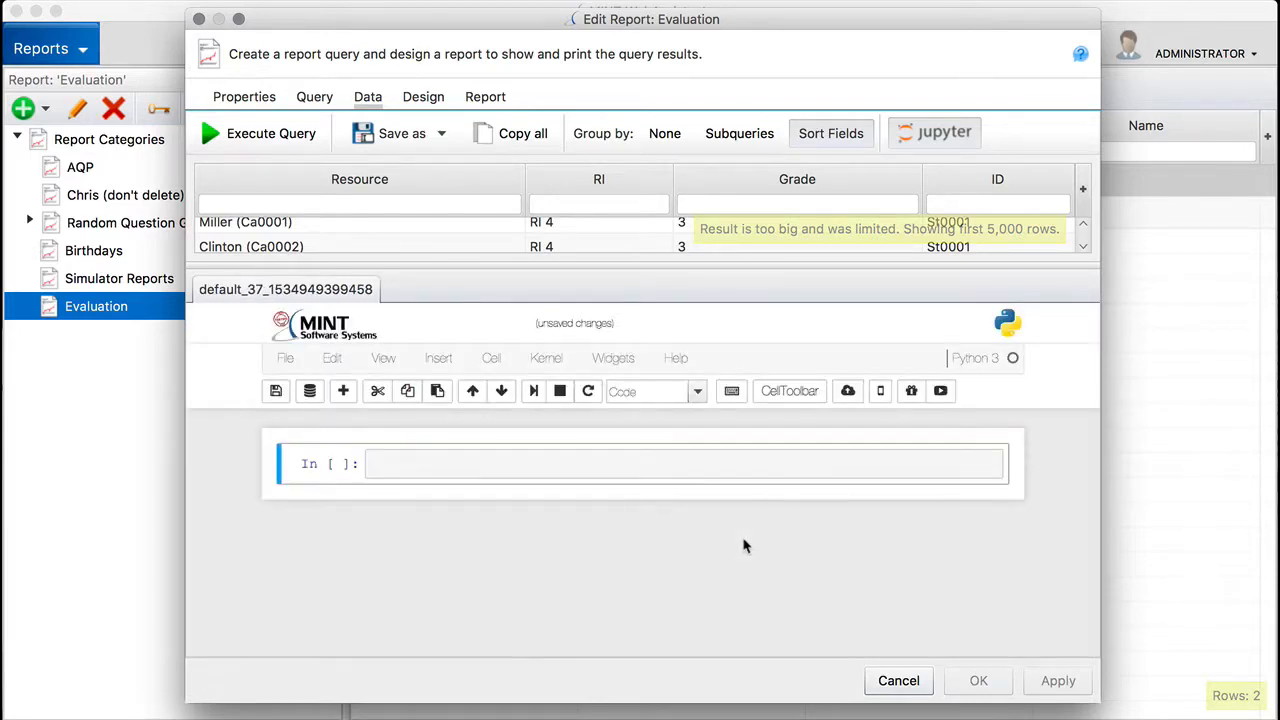
Step: Run mint_df.info() in the first notebook cell and highlight the Grade column's entry count in the output
click(588, 464)
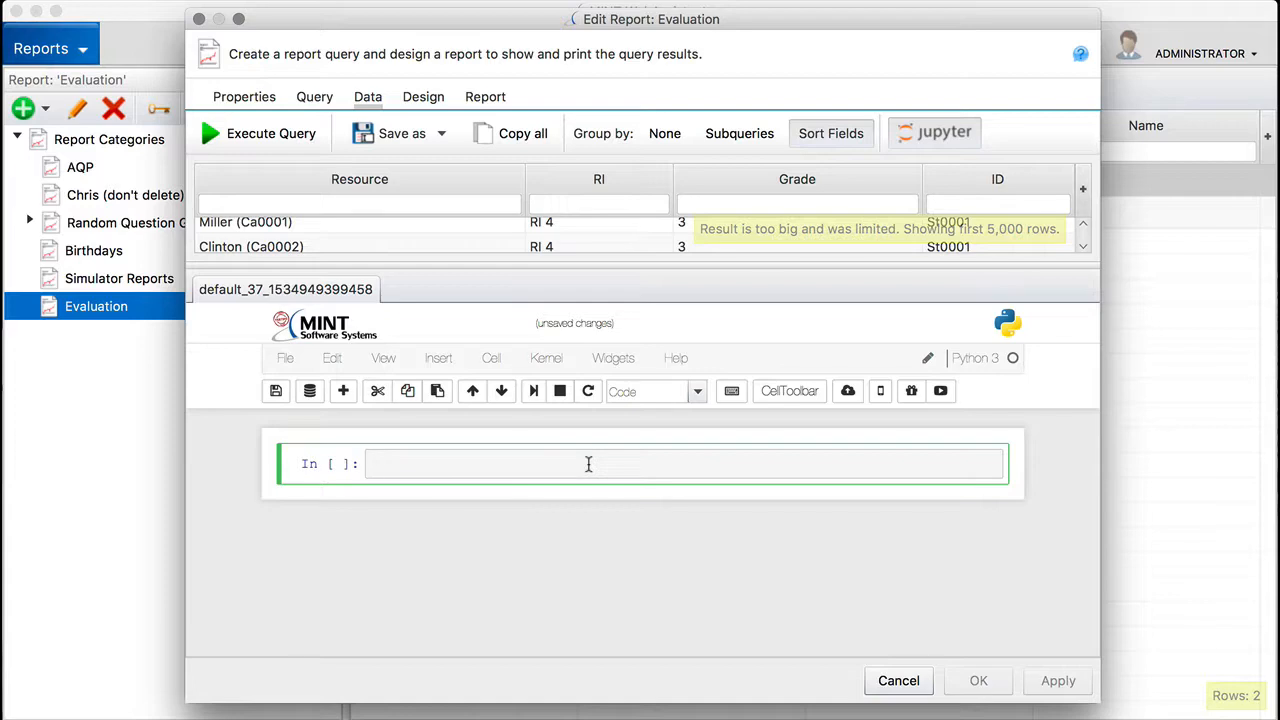
text(mint_d)
text(f)
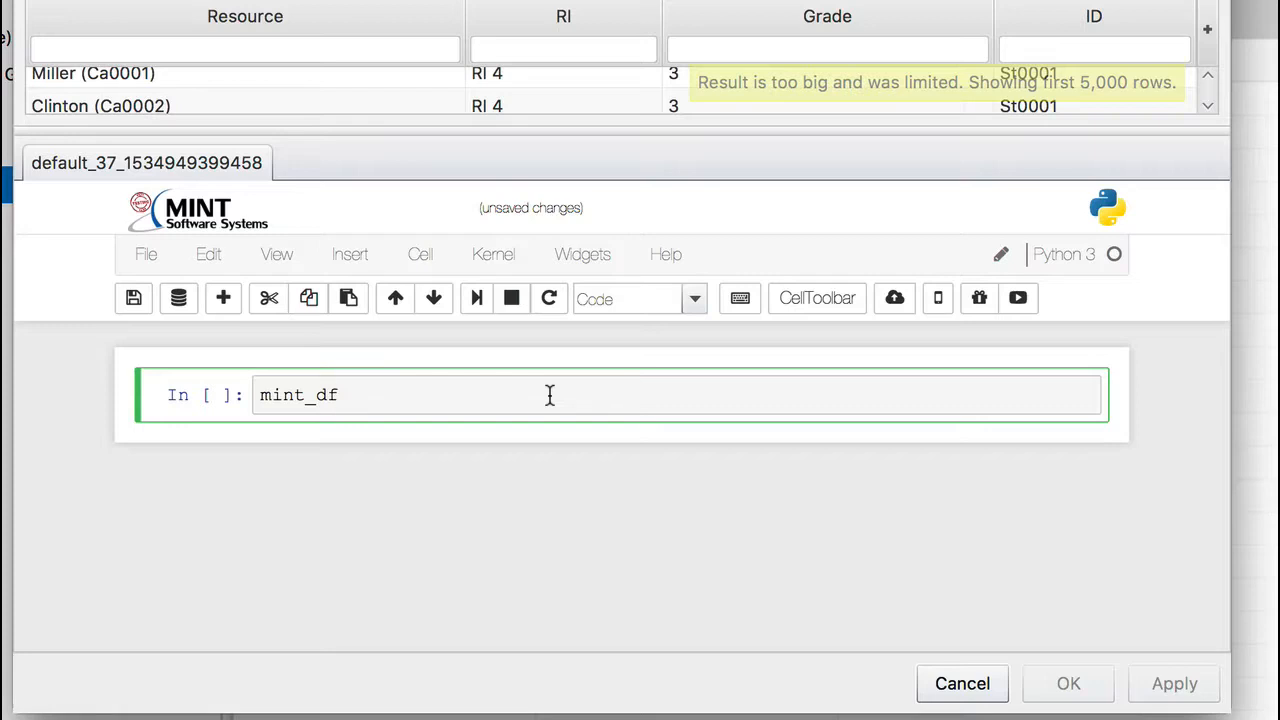
text(.info()
key(shift+Return)
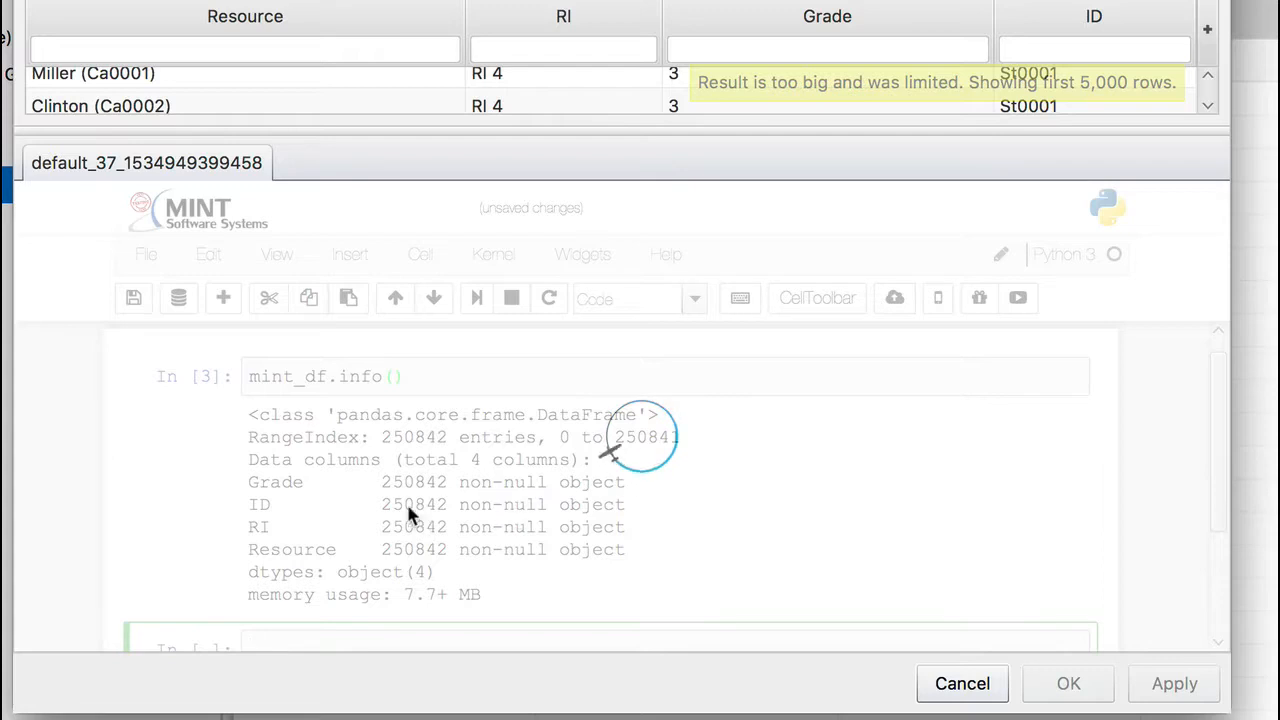
drag(380, 483, 452, 484)
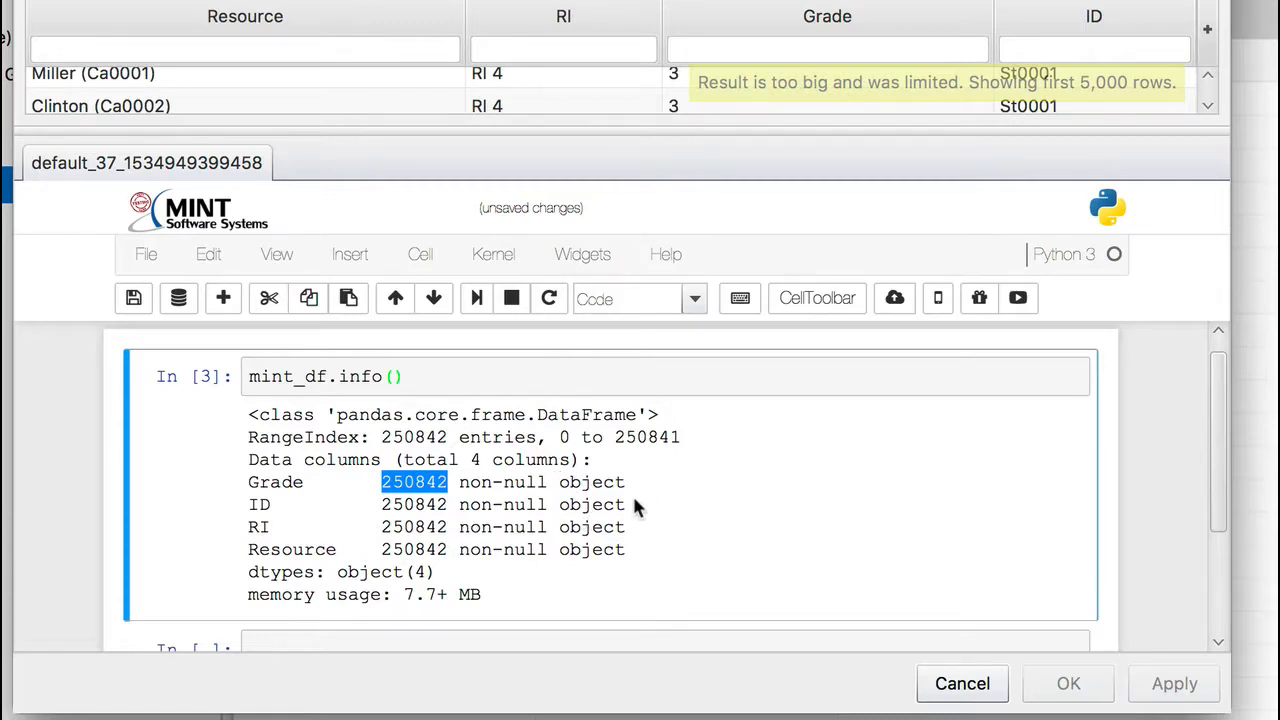
Step: Run mint_df['GradeNumber'] = mint_df['Grade'].astype('category').cat.codes in the empty cell to add a numeric grade column
scroll(634, 498, down, 2)
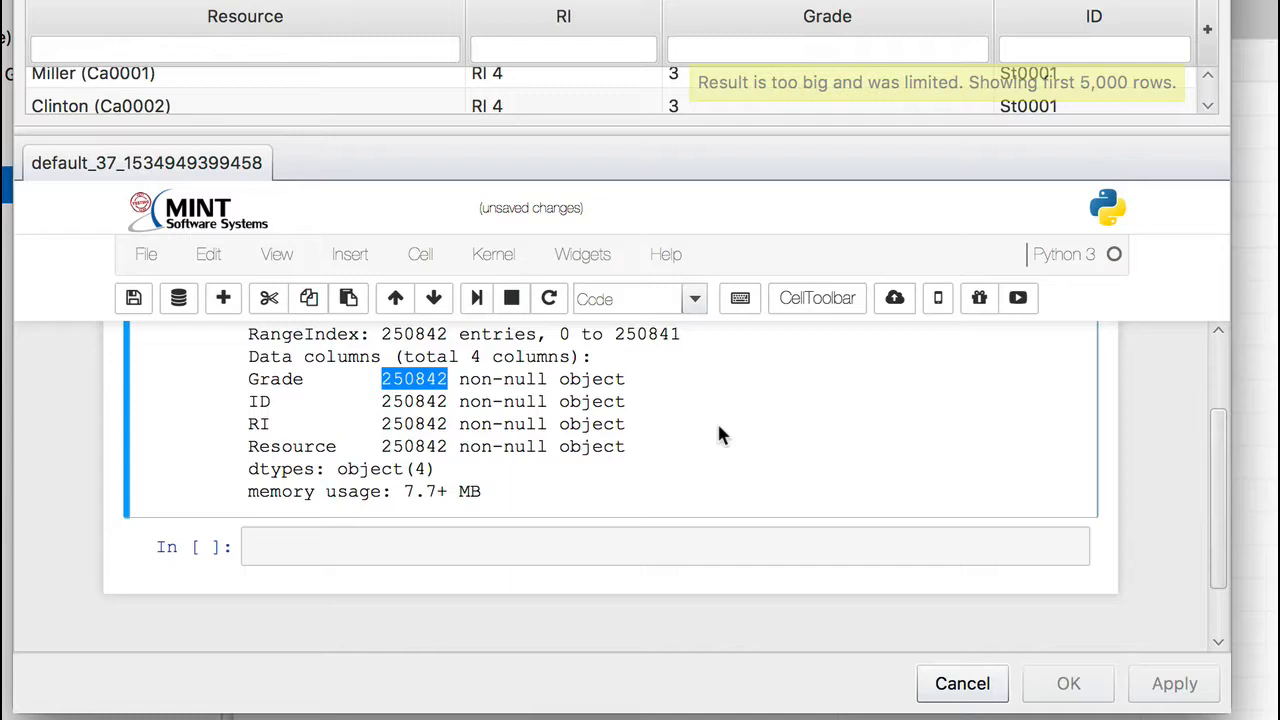
click(500, 541)
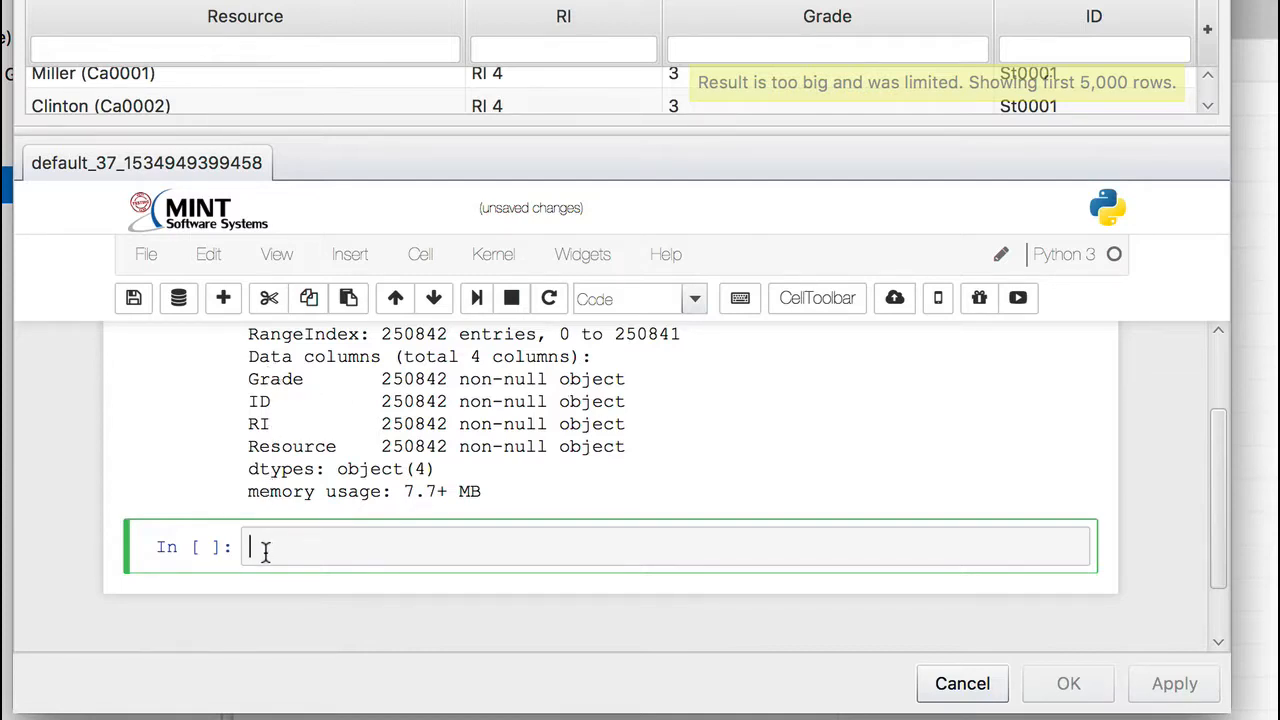
text(mint)
text(_df)
text([')
text(GradeNu)
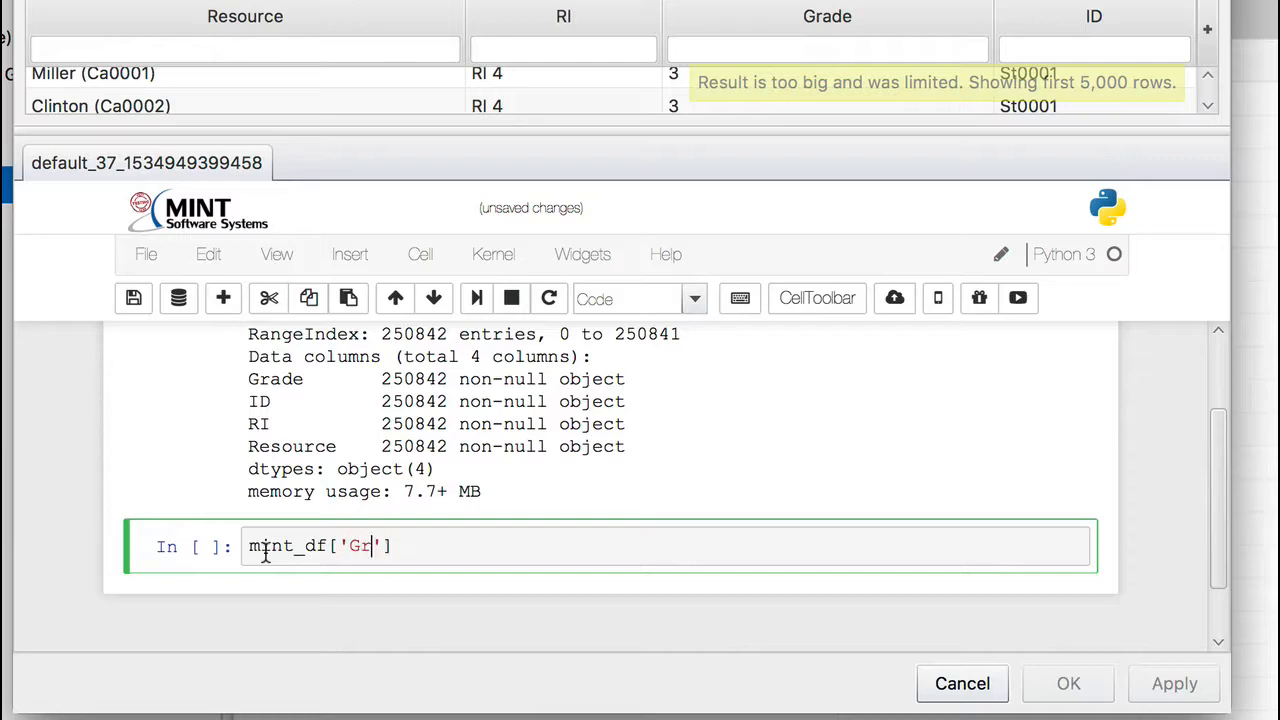
text(mber)
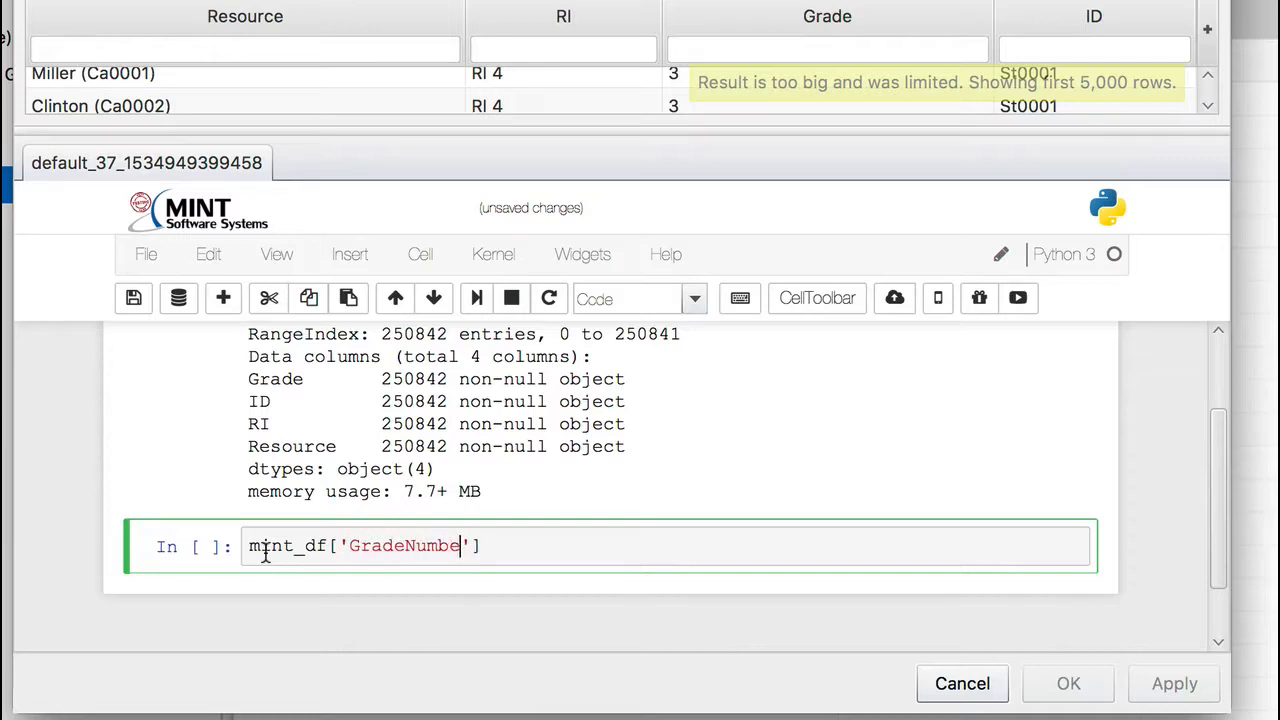
text('])
text(= mint_df)
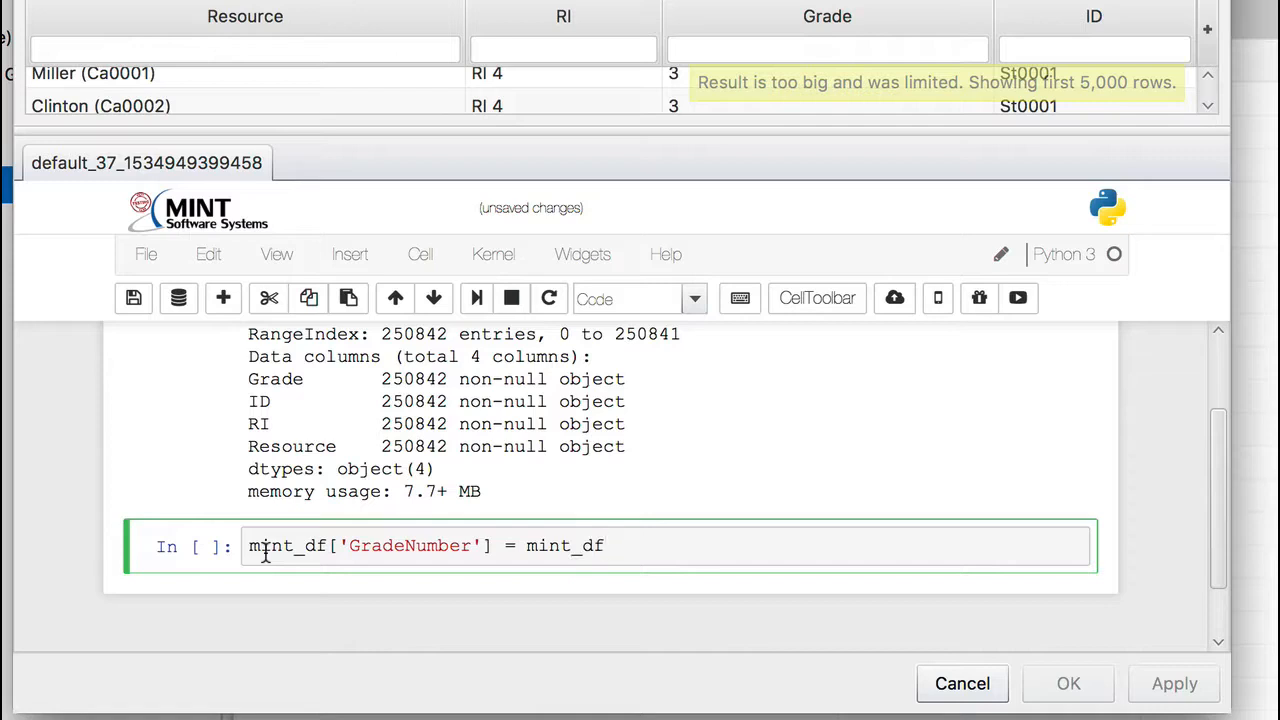
text(['Grade)
click(800, 550)
text(.astype)
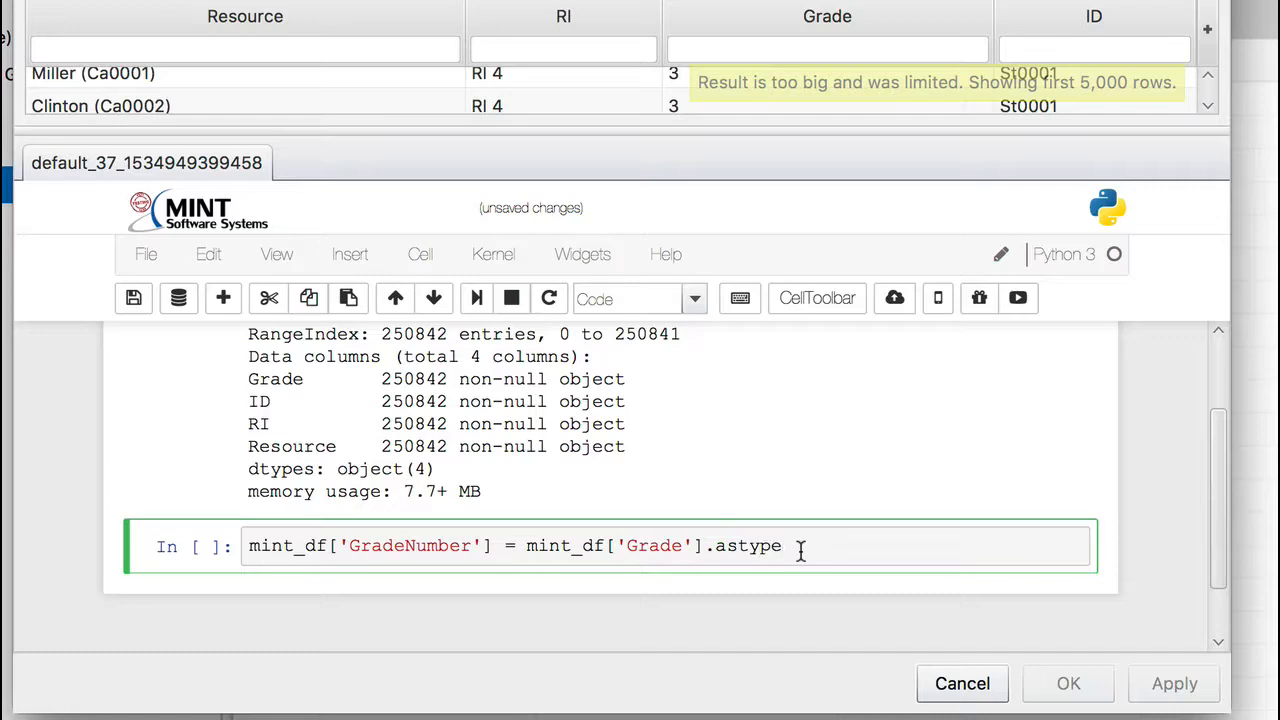
text(('category)
key(Right)
key(Right)
text(.cat.codes)
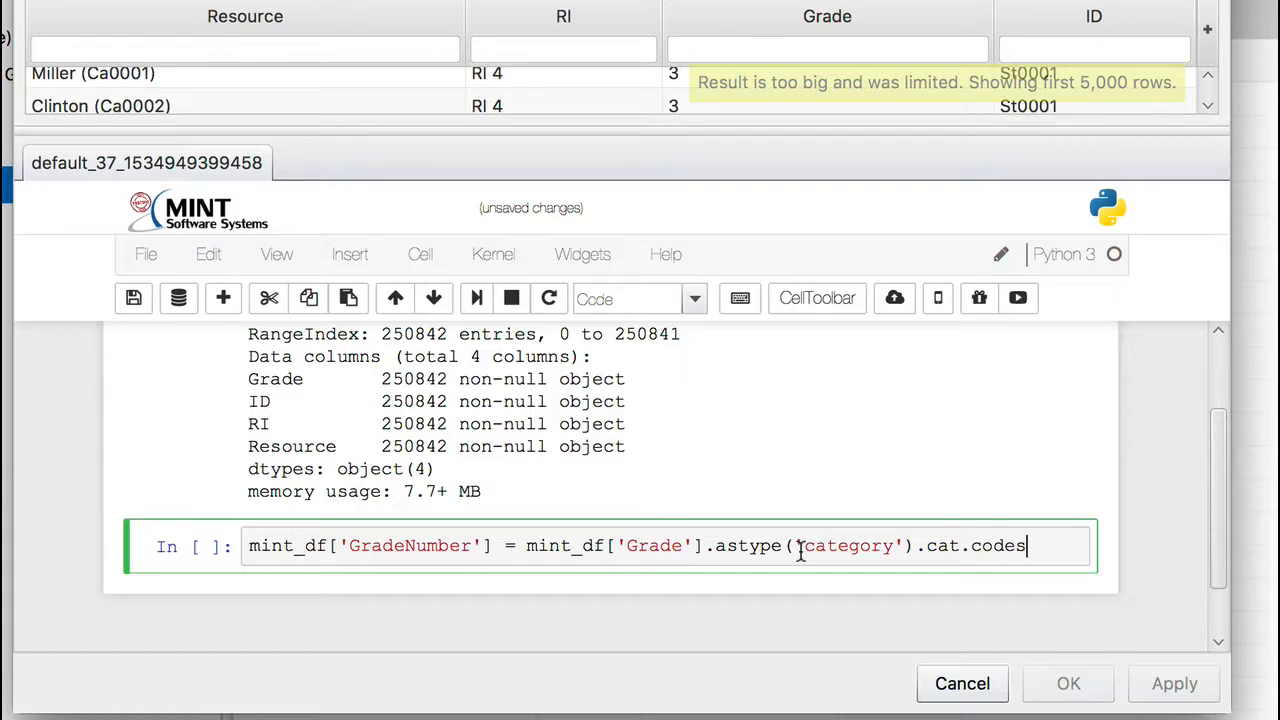
key(shift+Return)
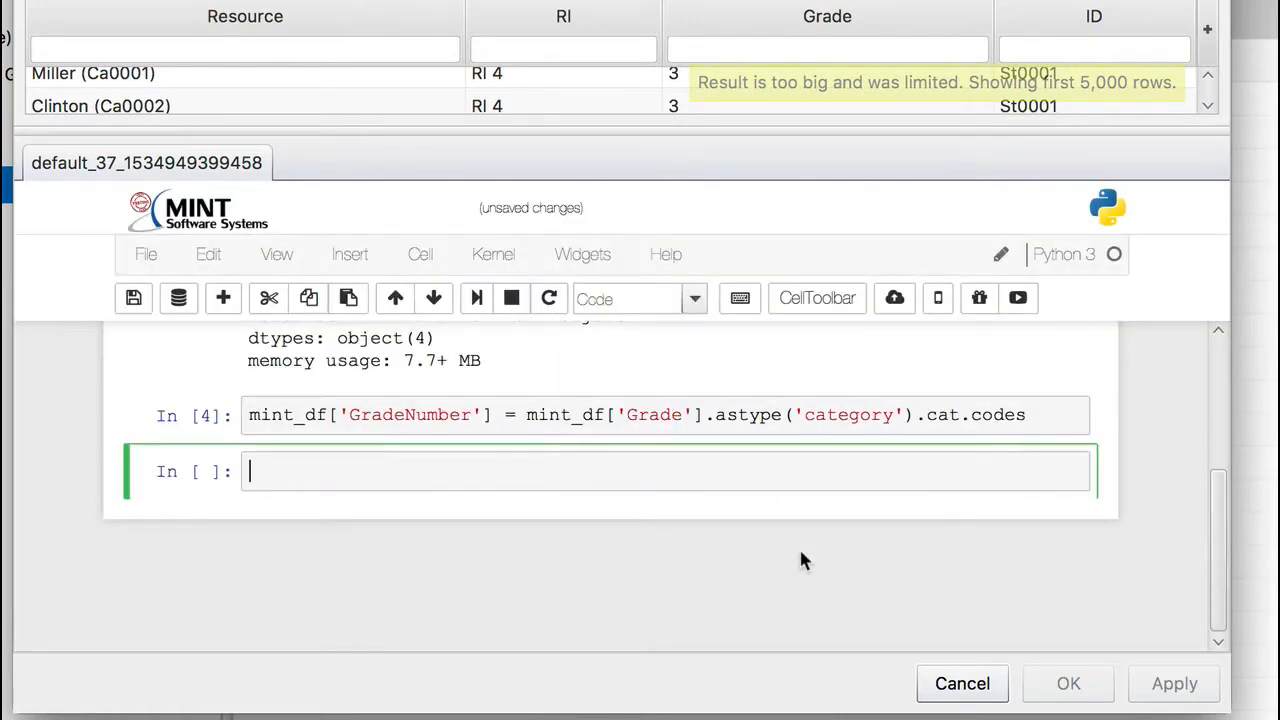
Step: Copy mint_df.info() into the new empty cell and run it, highlighting the GradeNumber column name and its data type in the output
scroll(715, 469, up, 1)
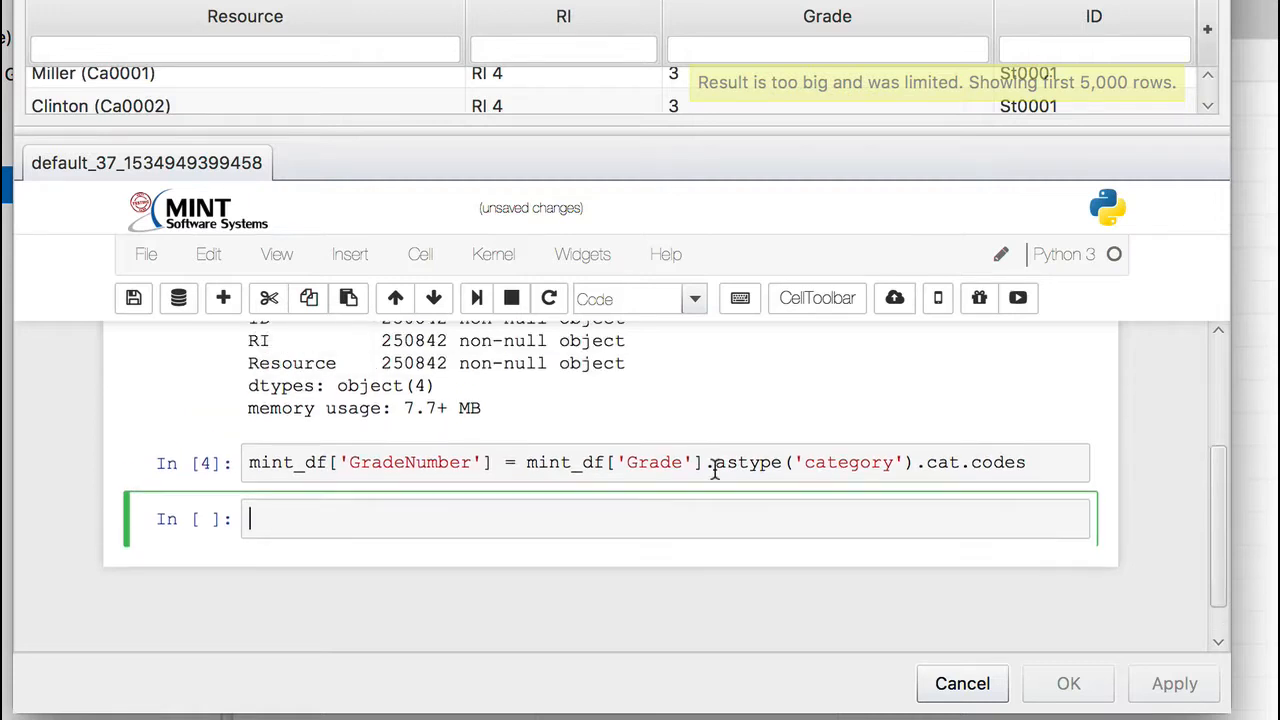
scroll(715, 469, up, 3)
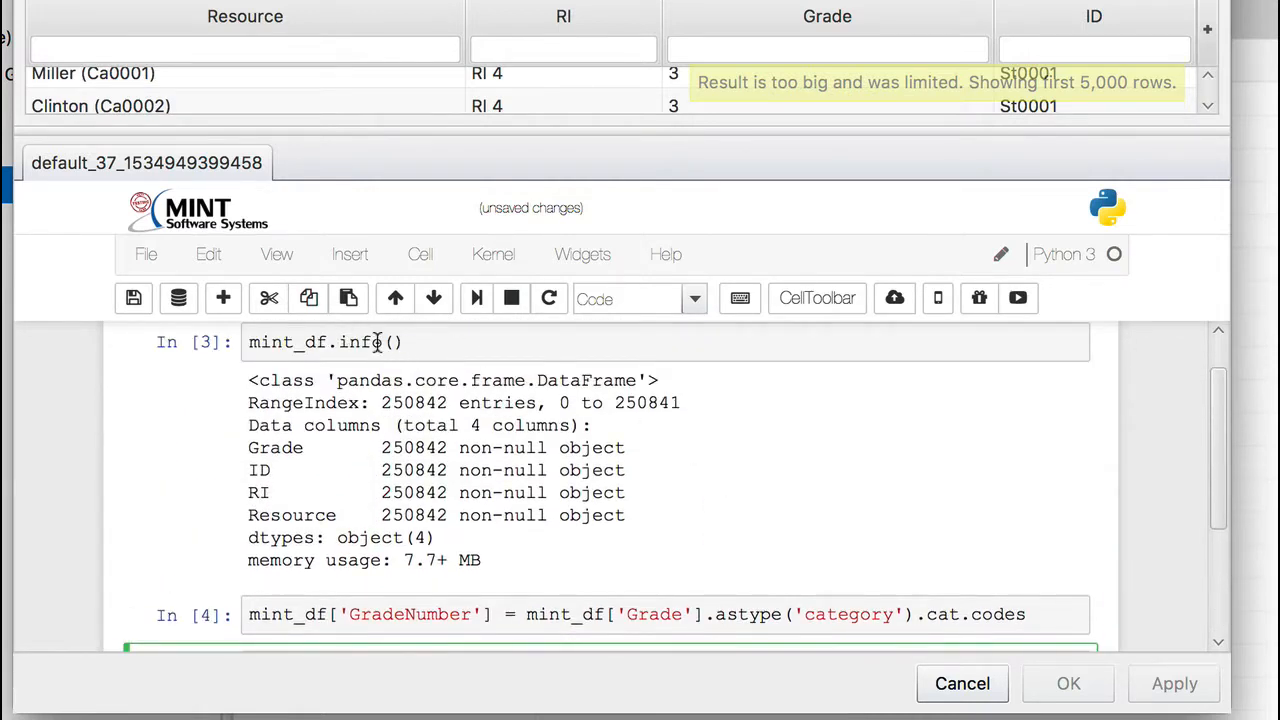
click(340, 342)
drag(340, 342, 274, 342)
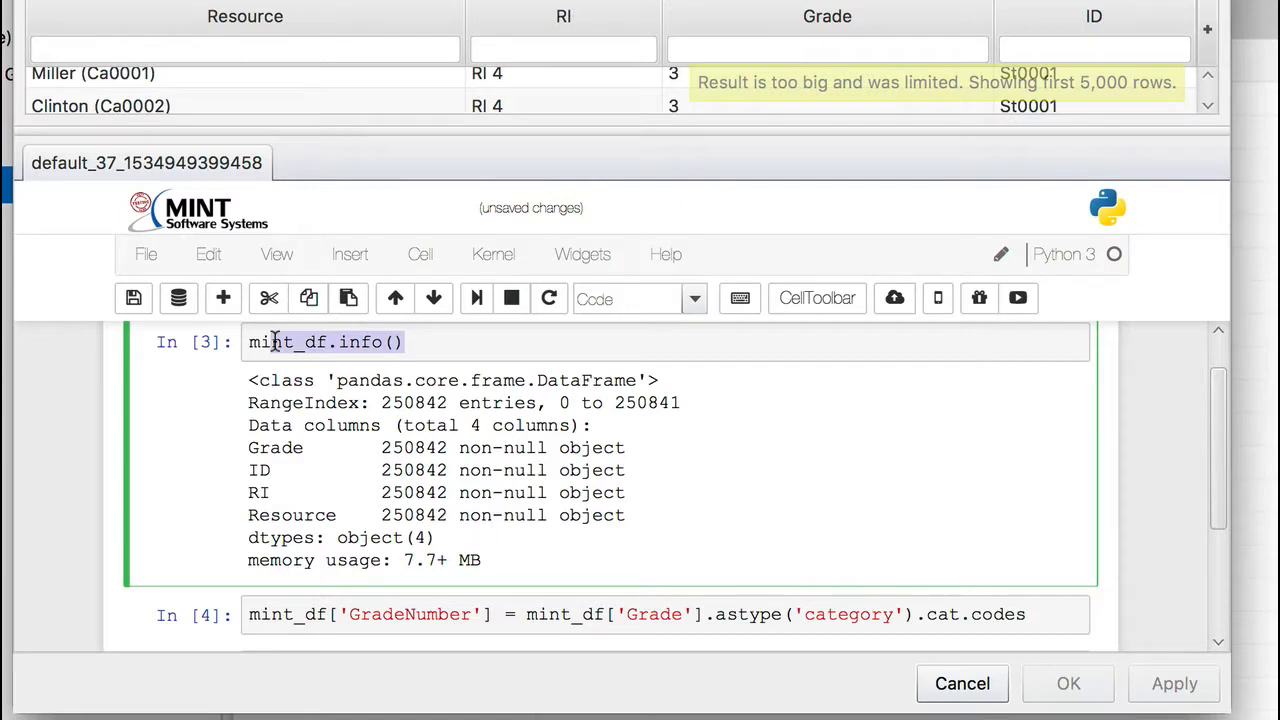
drag(408, 341, 194, 345)
key(super+c)
scroll(187, 405, down, 3)
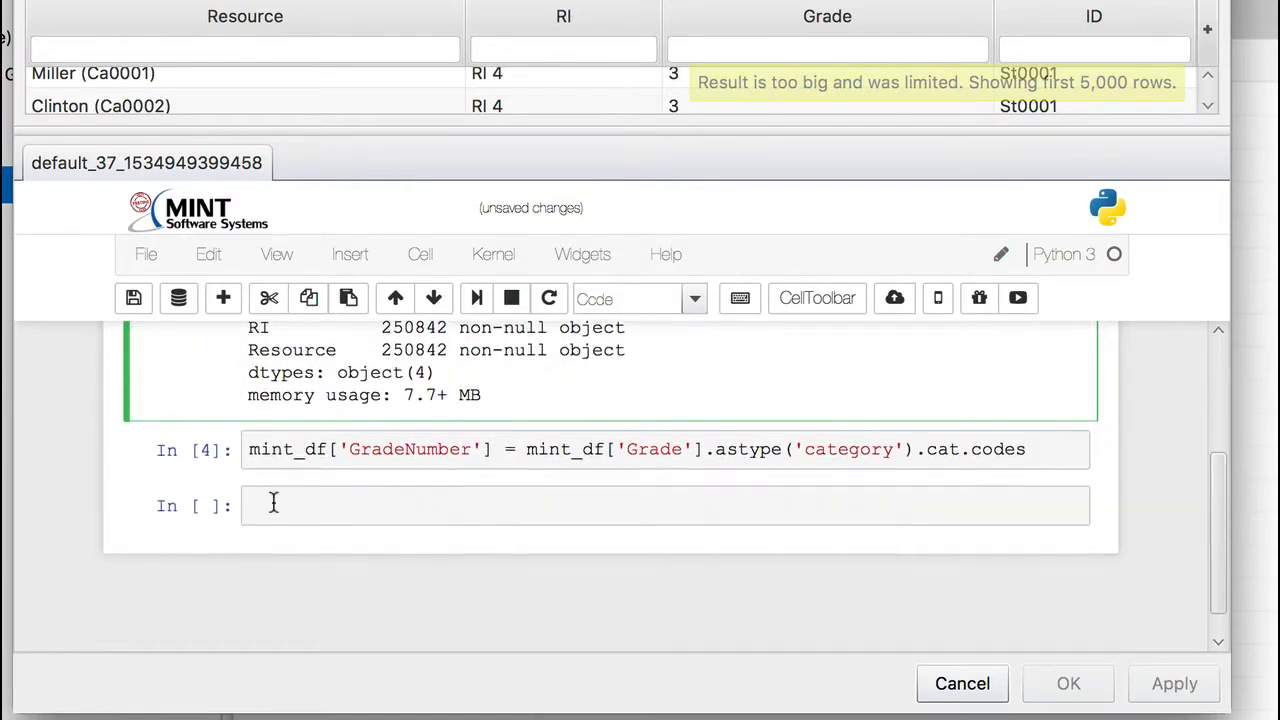
click(273, 505)
key(super+v)
key(shift+Return)
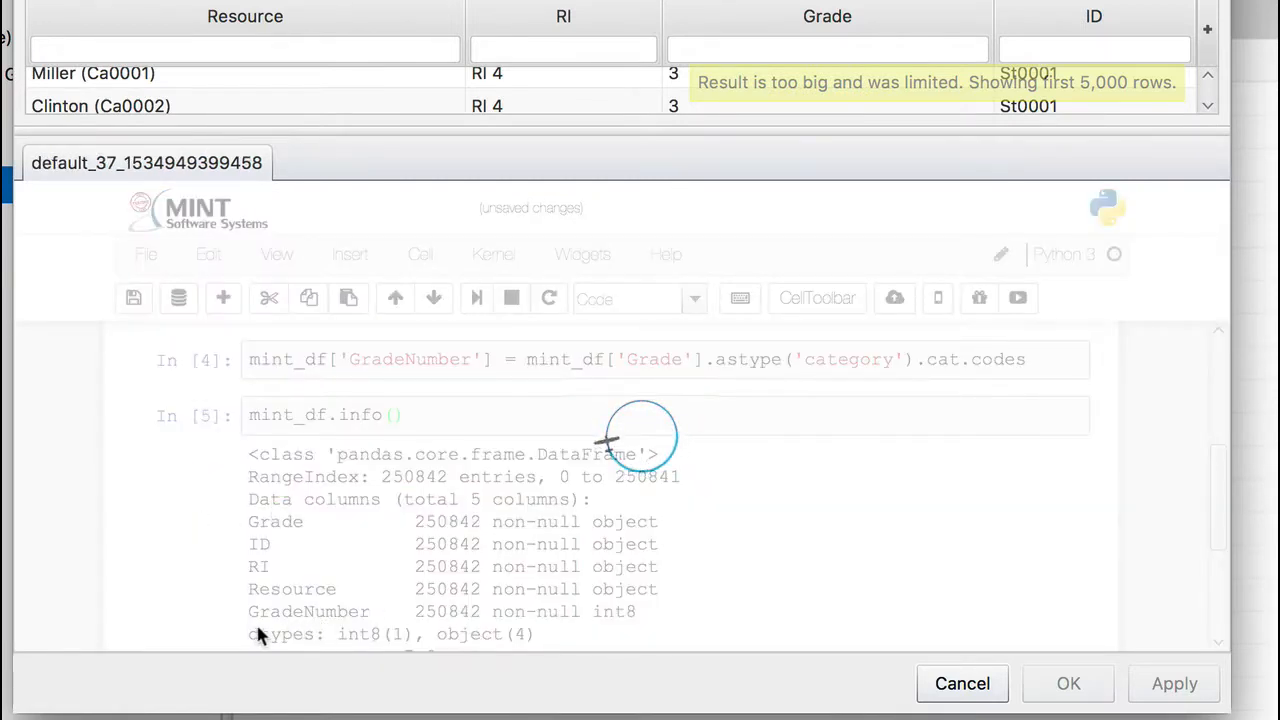
drag(250, 611, 360, 603)
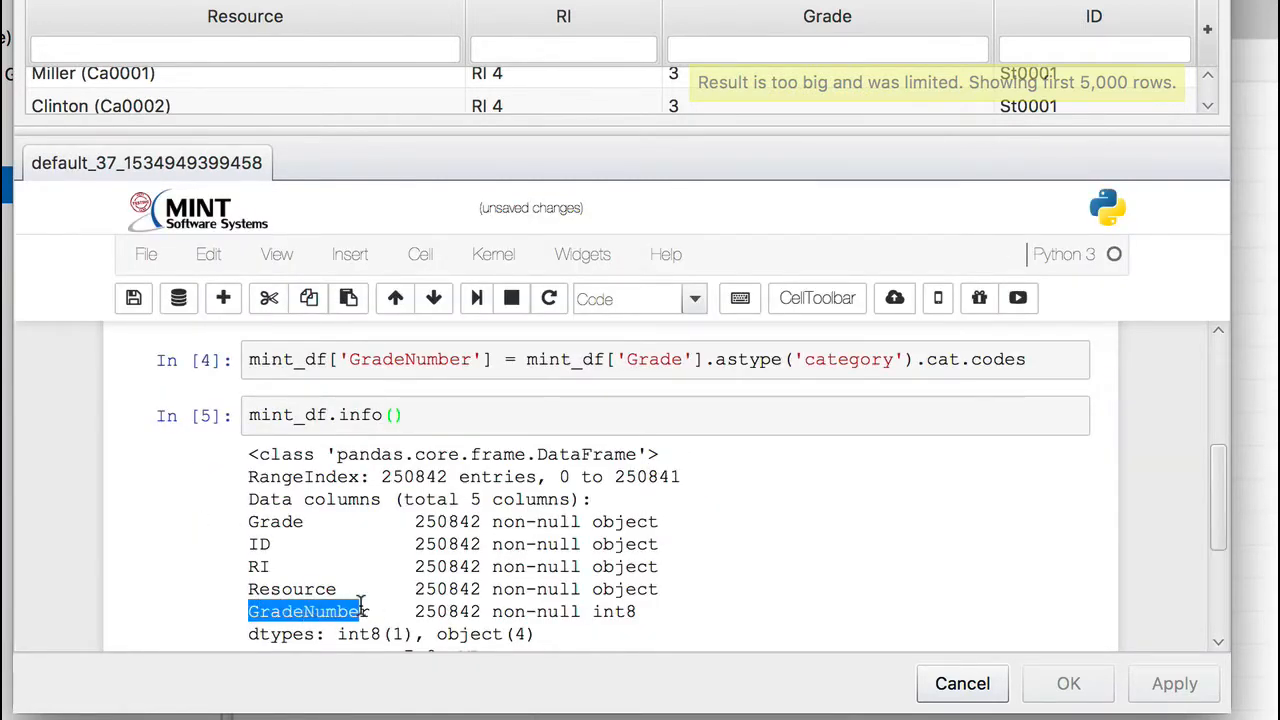
drag(591, 611, 656, 620)
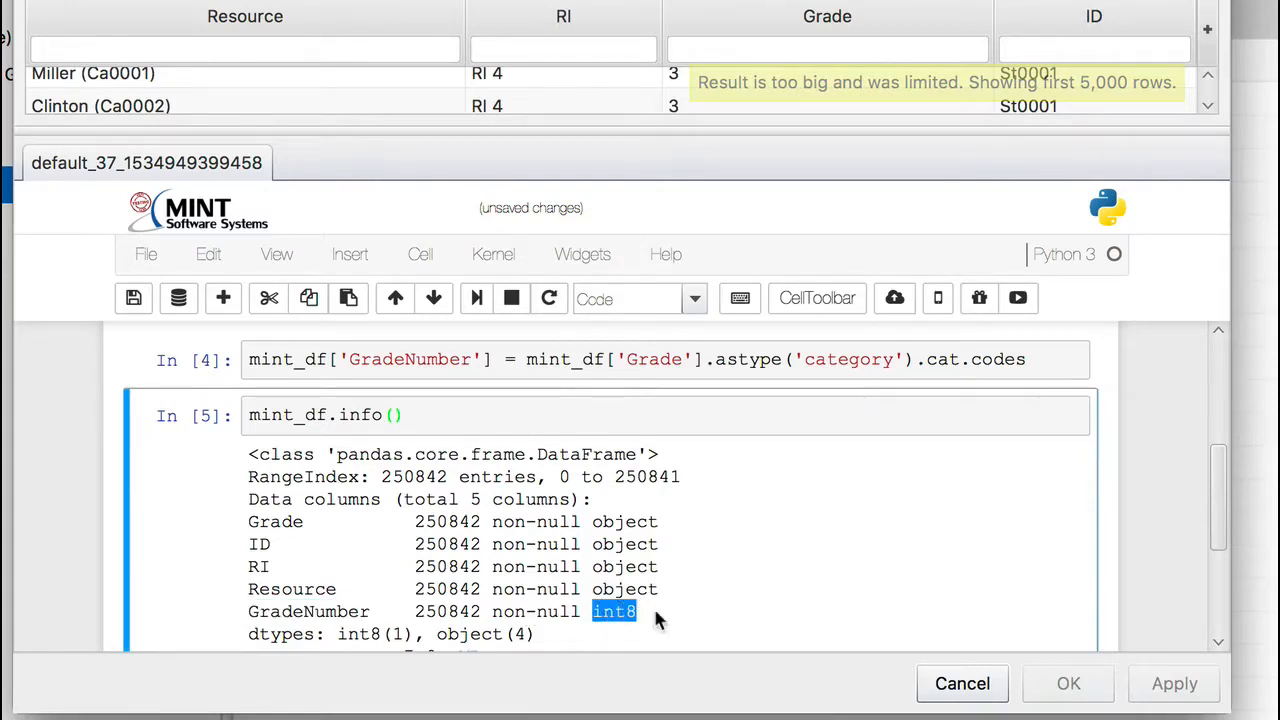
Step: Run mint_df.groupby(['ID']).mean() in the next empty cell and highlight the mean grade in the output table's last row
scroll(655, 620, down, 3)
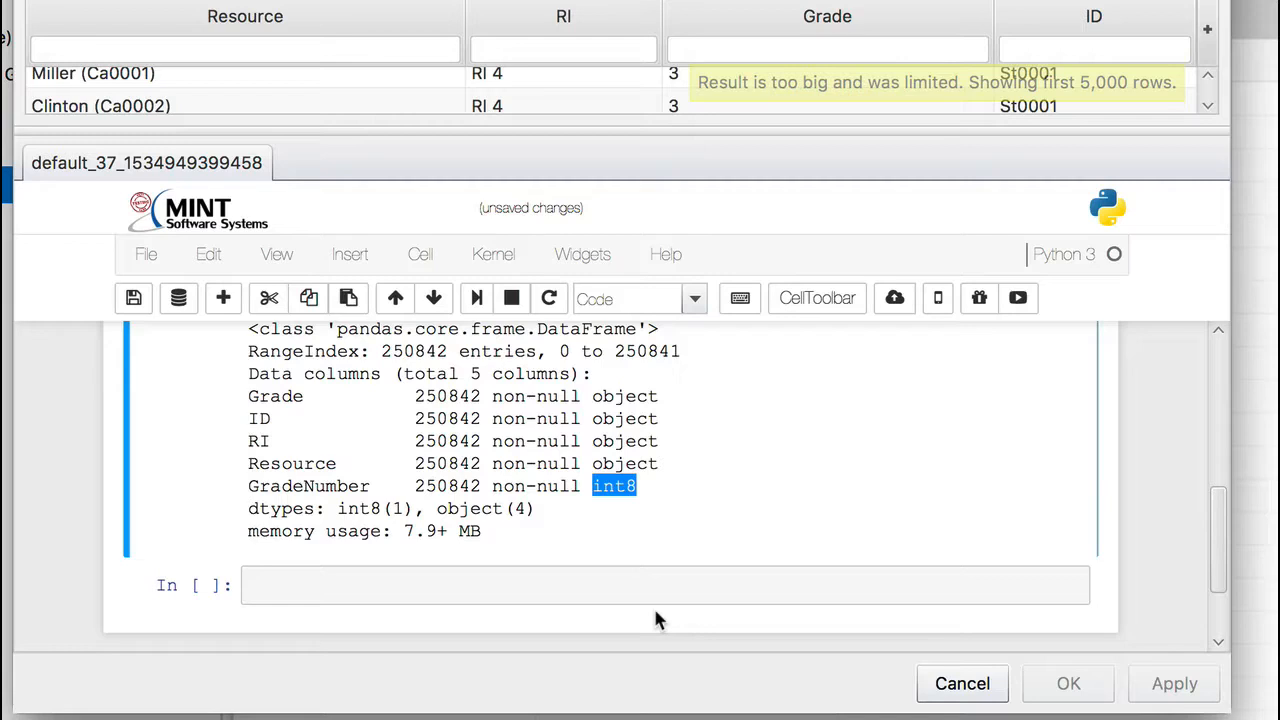
click(544, 583)
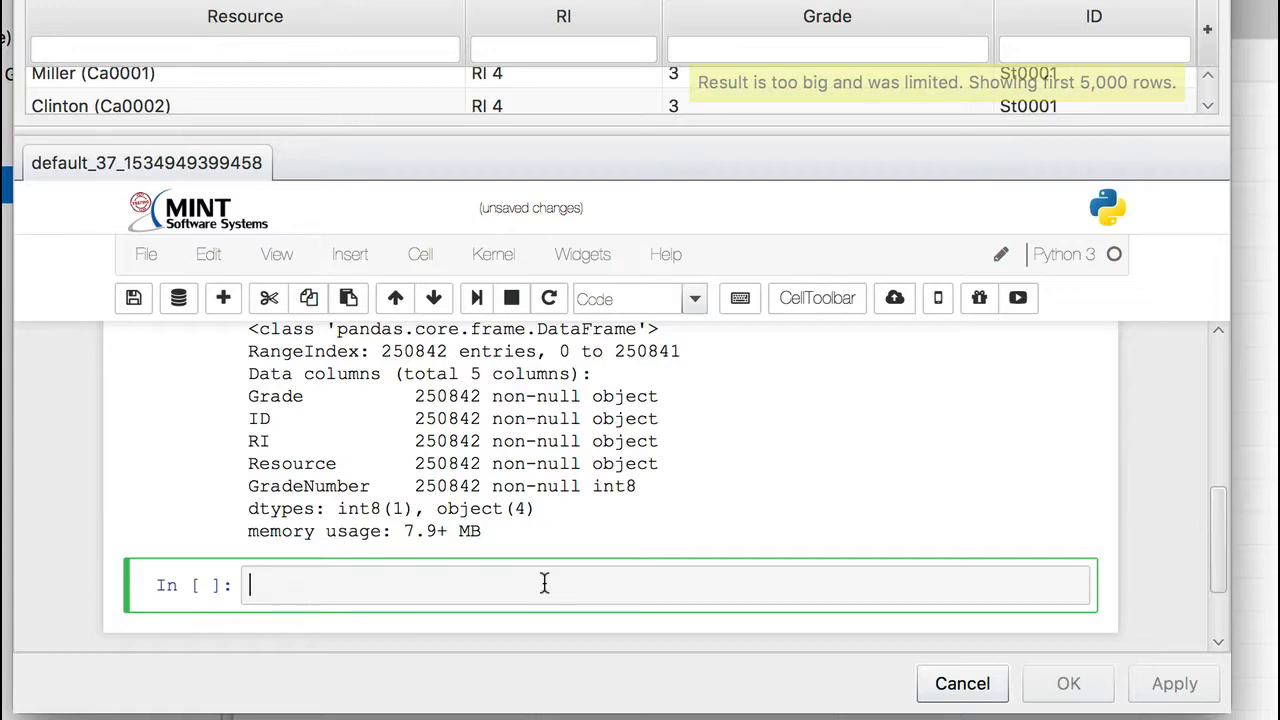
scroll(594, 478, down, 2)
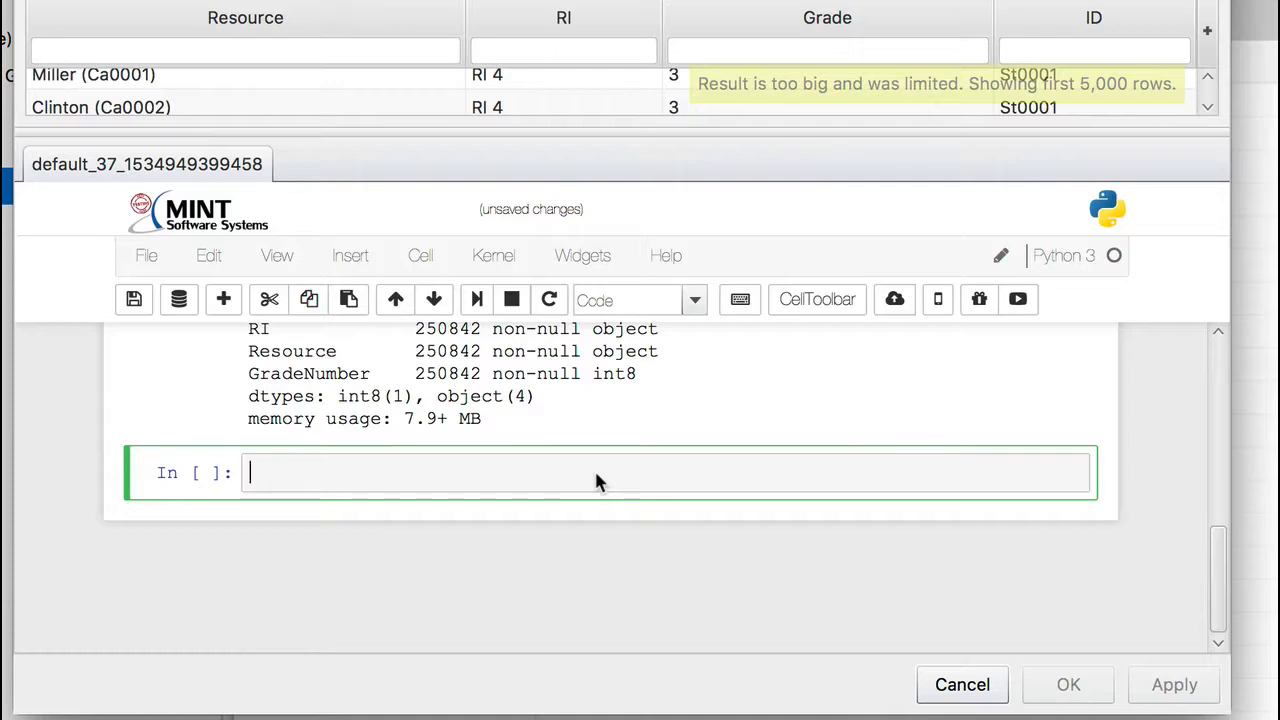
text(mint_df.groupb)
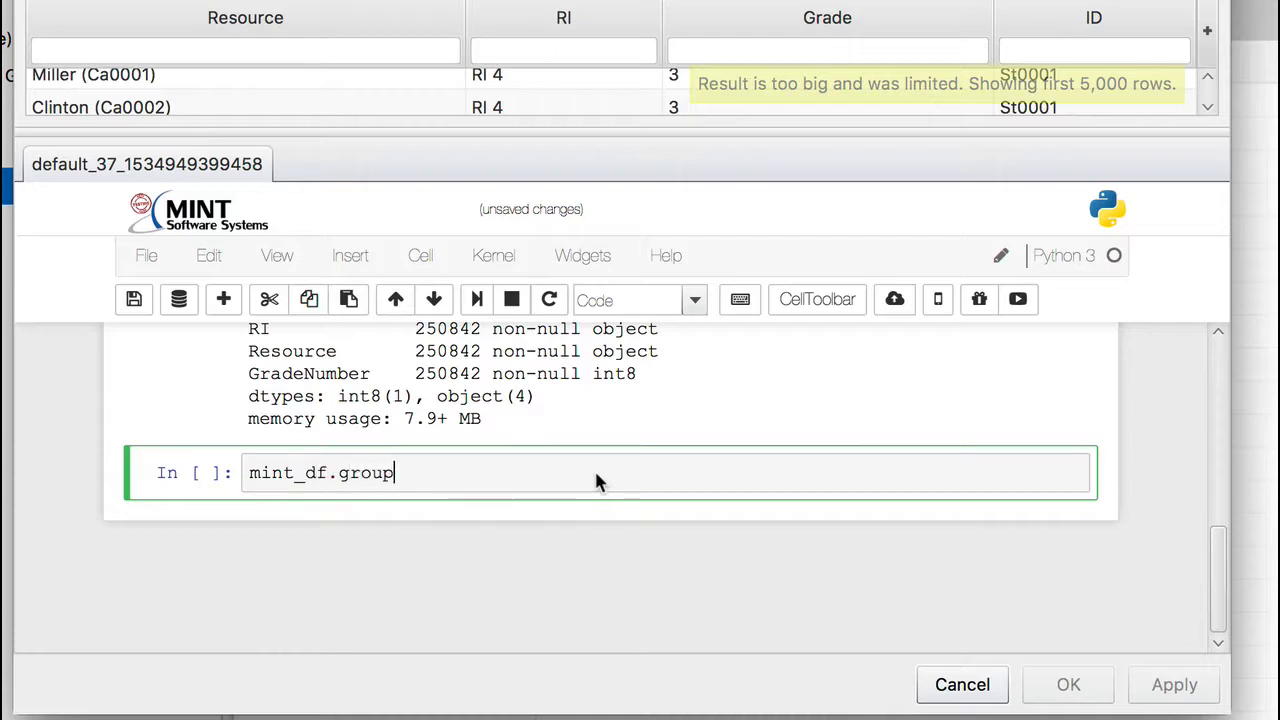
text(y9[')
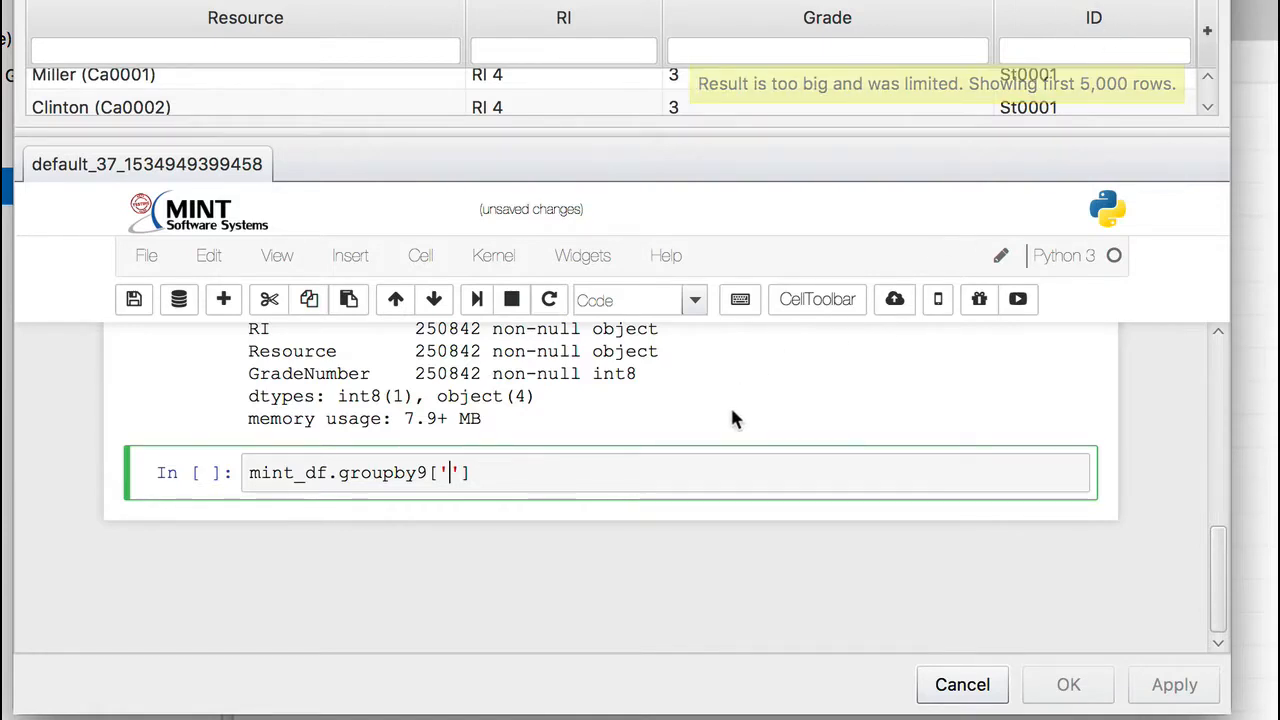
key(Left)
key(Left)
key(BackSpace)
text(()
click(480, 476)
text())
key(Left)
key(Left)
key(Left)
text(ID)
key(Right)
key(Right)
key(Right)
text(.mean)
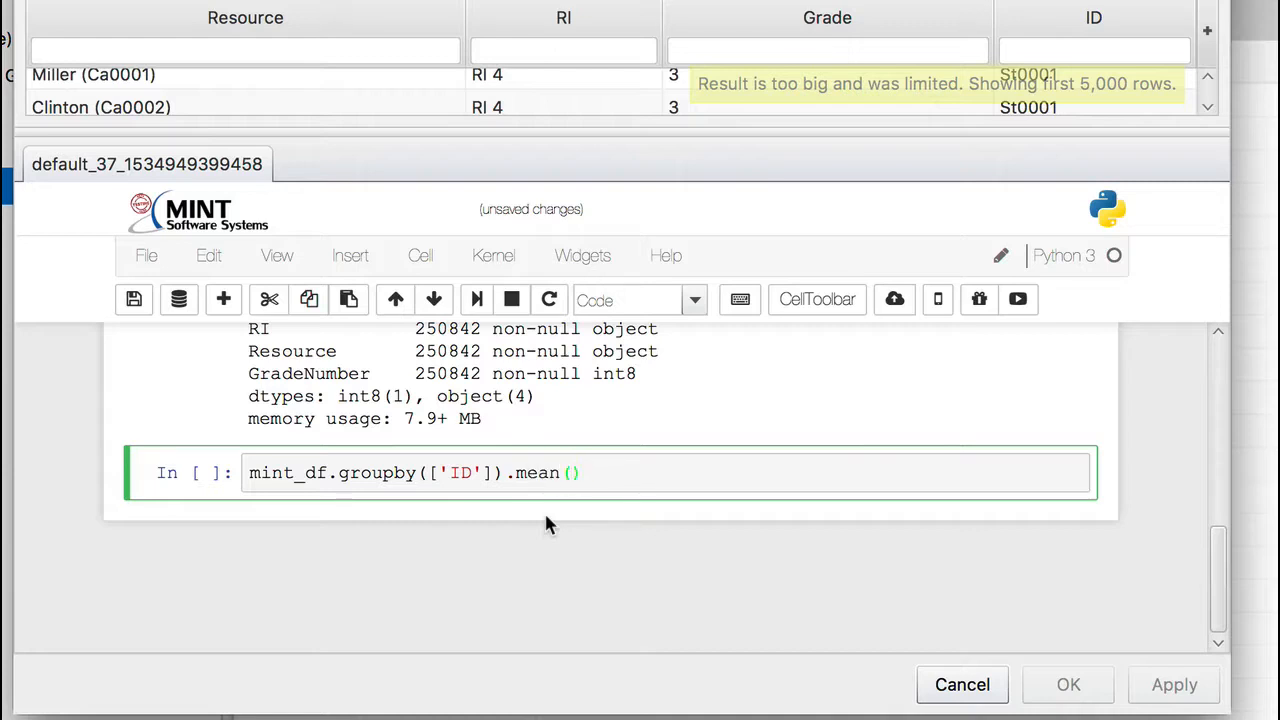
key(shift+Return)
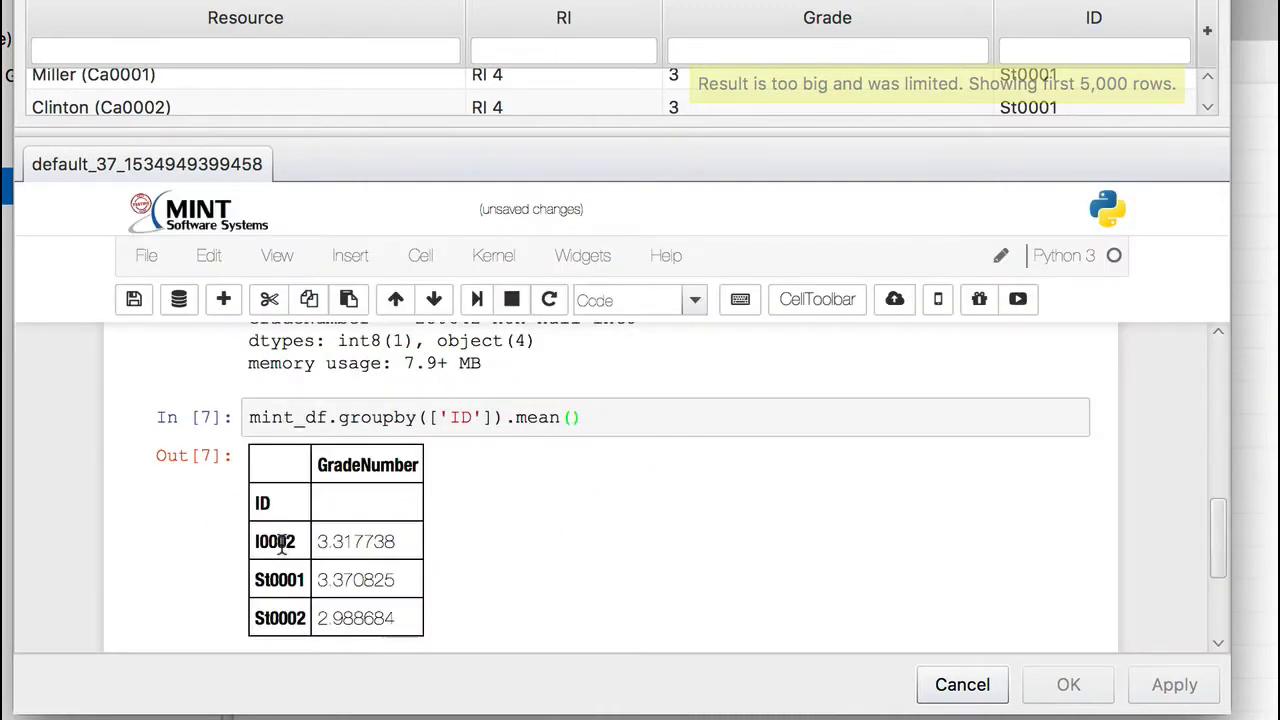
scroll(470, 565, down, 1)
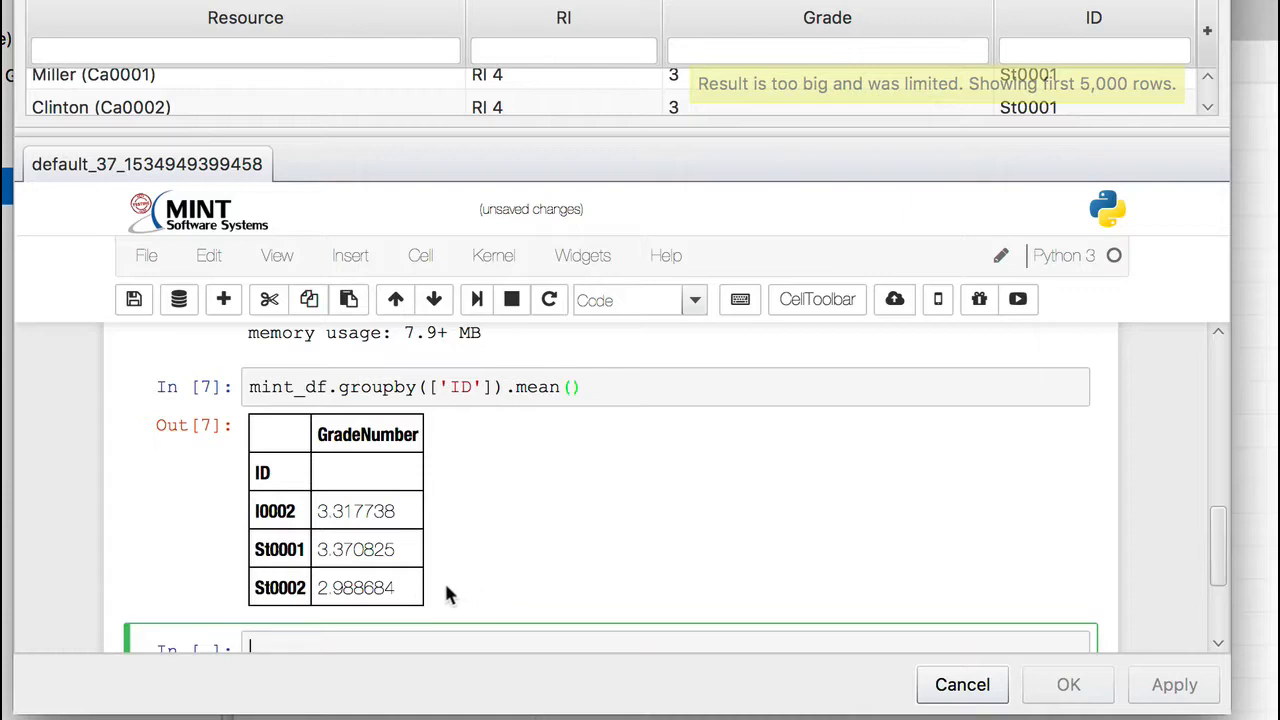
drag(318, 587, 398, 588)
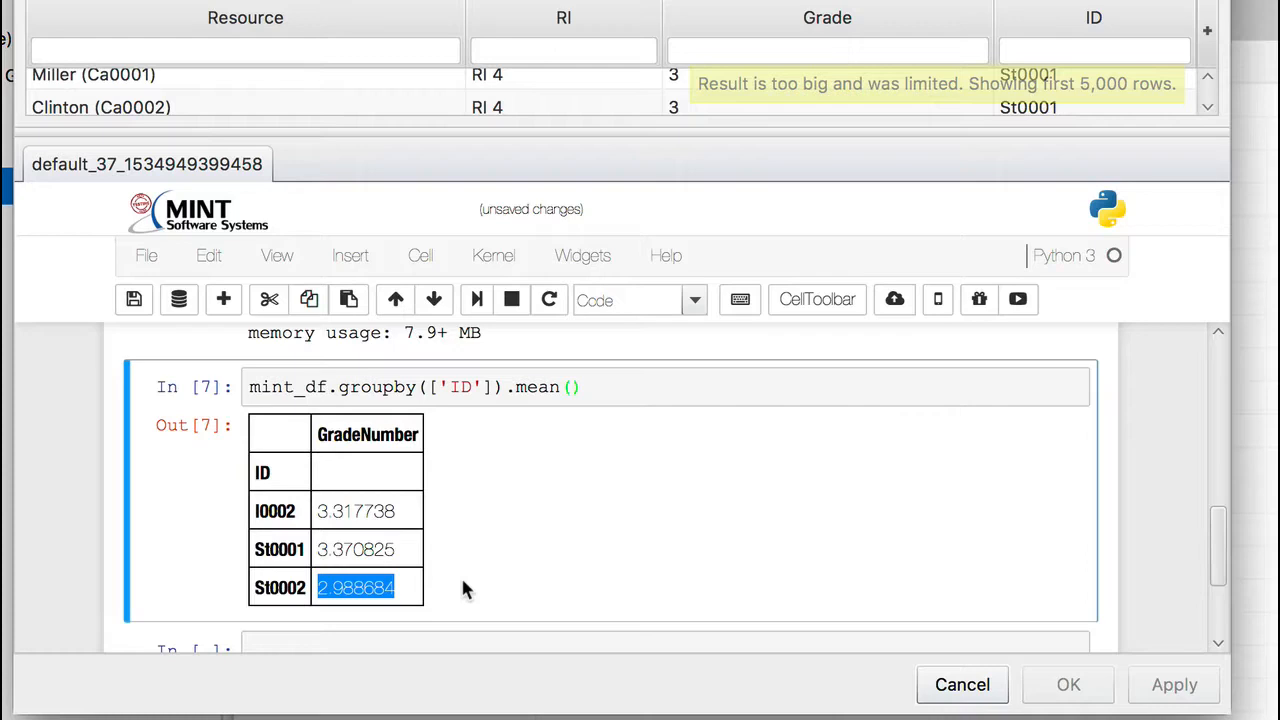
Step: Copy the groupby mean expression into the next cell, change it to mint_df.groupby(['ID']).std(), and run it
scroll(461, 588, down, 1)
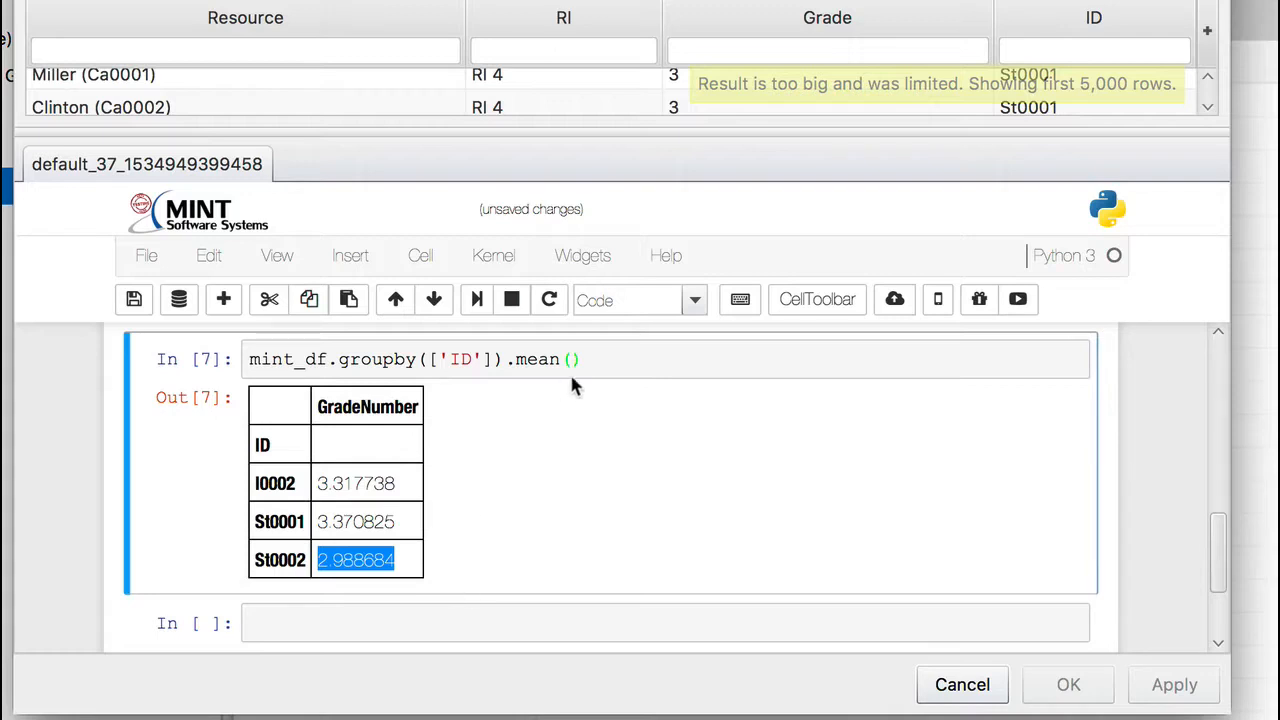
drag(588, 359, 240, 355)
key(ctrl+c)
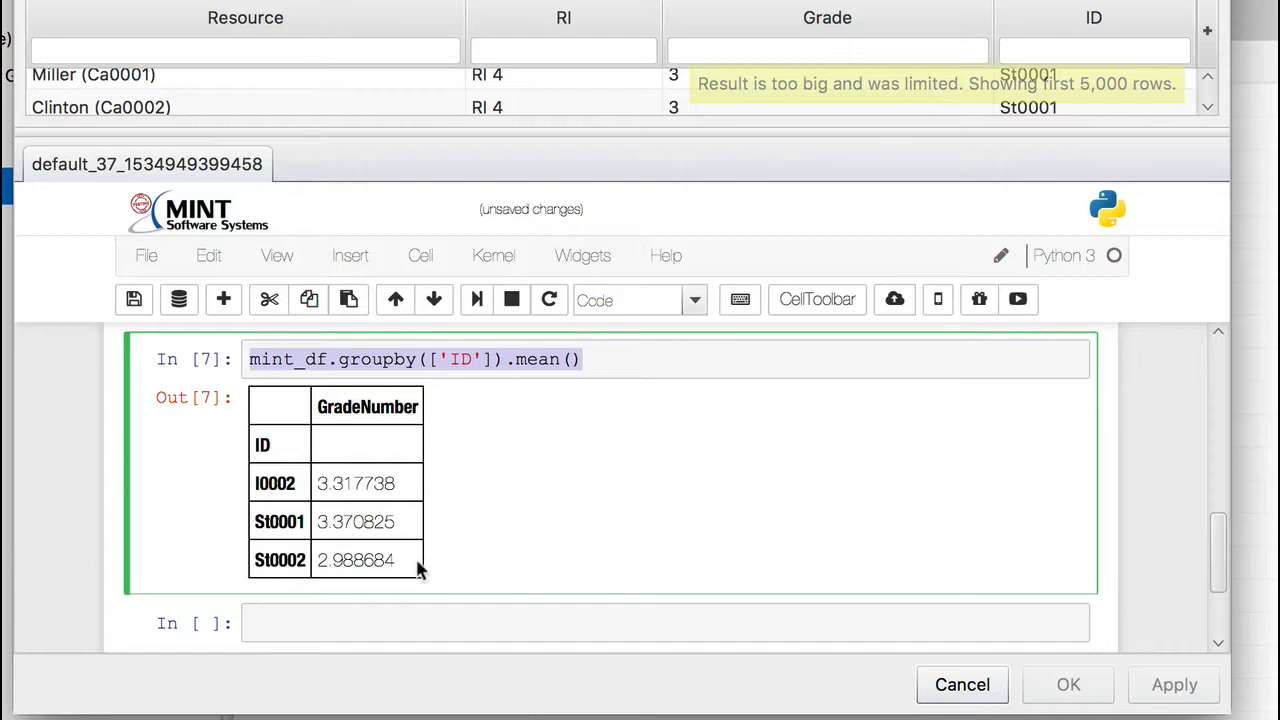
click(400, 613)
key(ctrl+v)
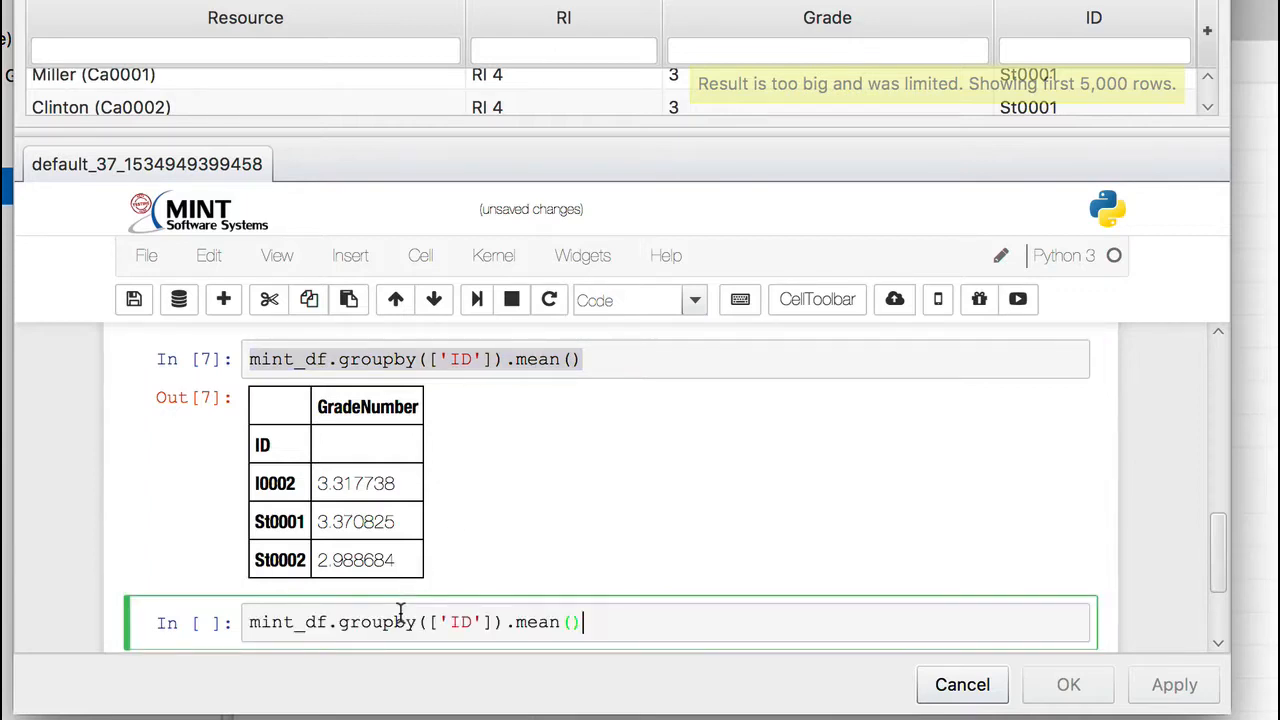
key(BackSpace)
key(BackSpace)
key(BackSpace)
key(BackSpace)
key(BackSpace)
key(BackSpace)
text(std())
key(shift+Return)
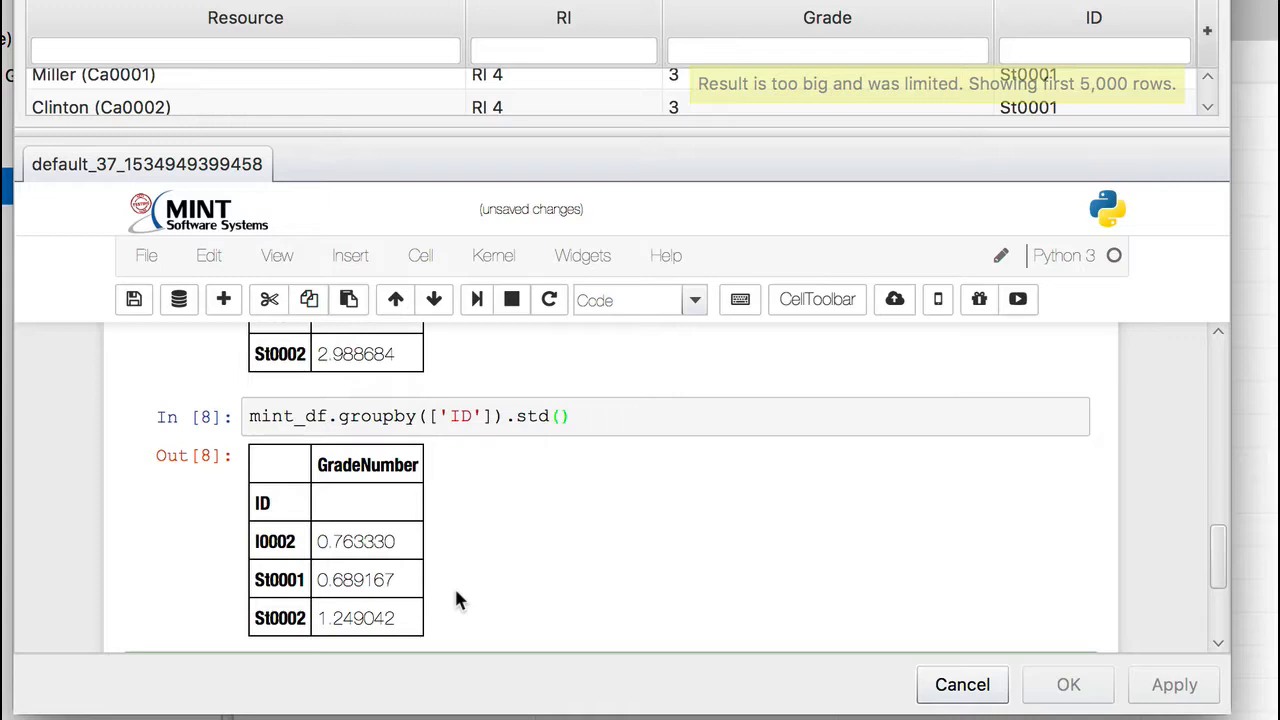
Step: Plot a histogram by running a new cell with %matplotlib inline followed by mint_df.hist()
scroll(456, 592, down, 1)
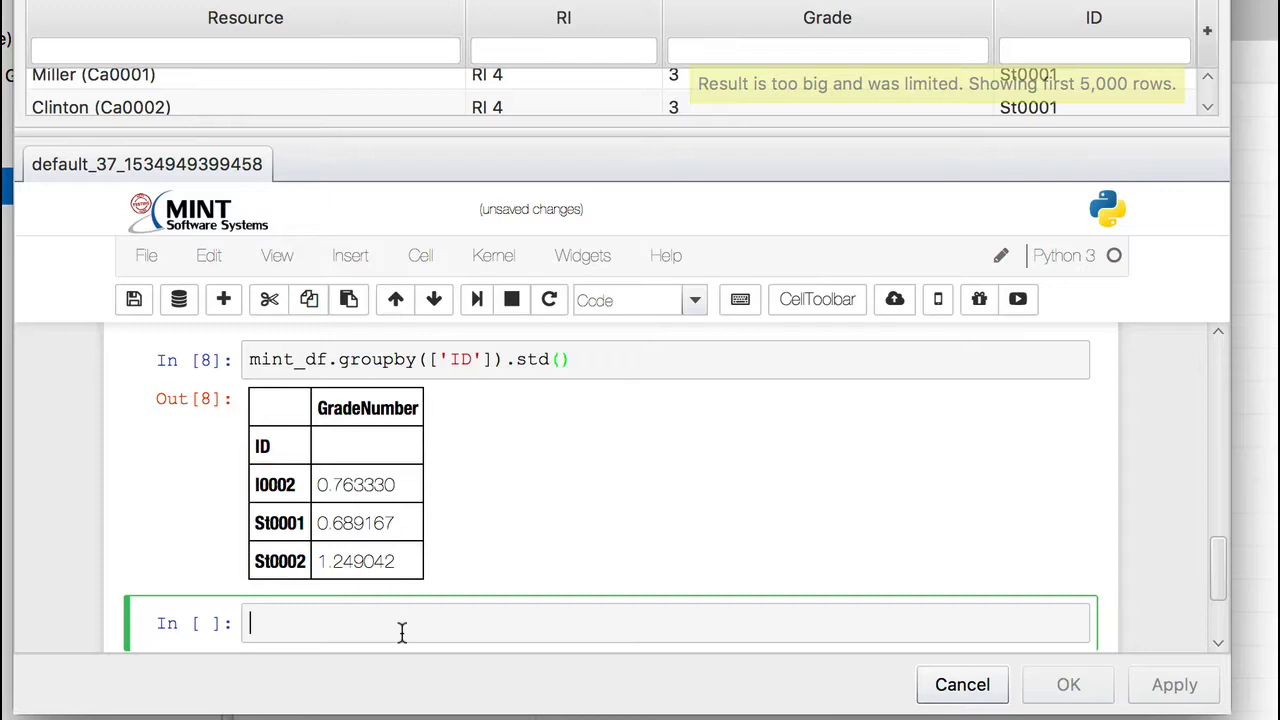
text(%matplotlib inlin)
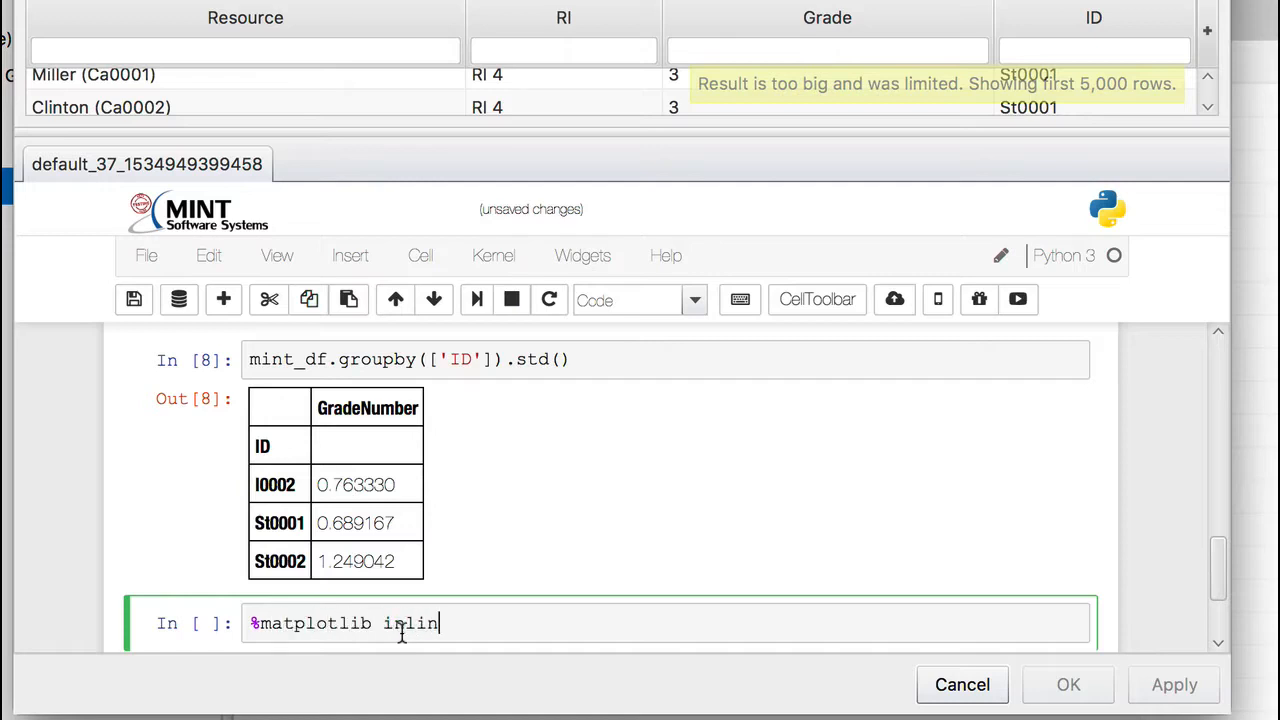
text(e)
key(Return)
text(mint)
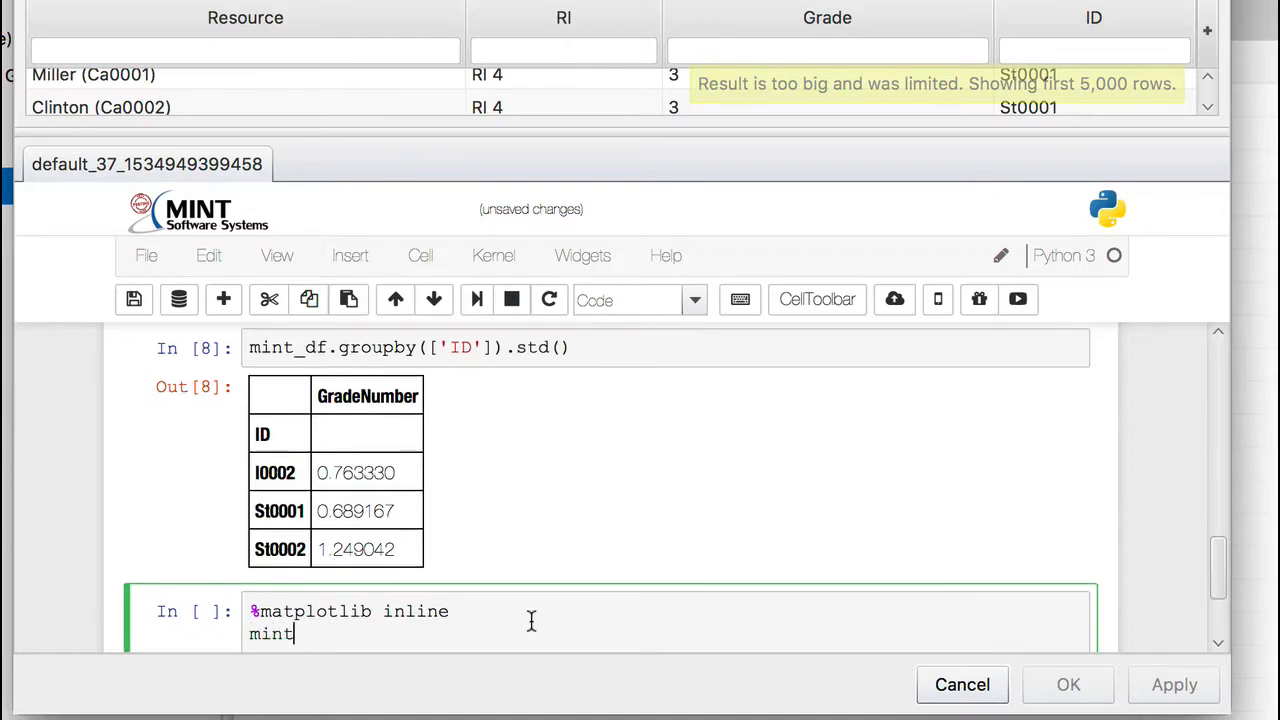
text(_df.hist())
scroll(663, 480, down, 3)
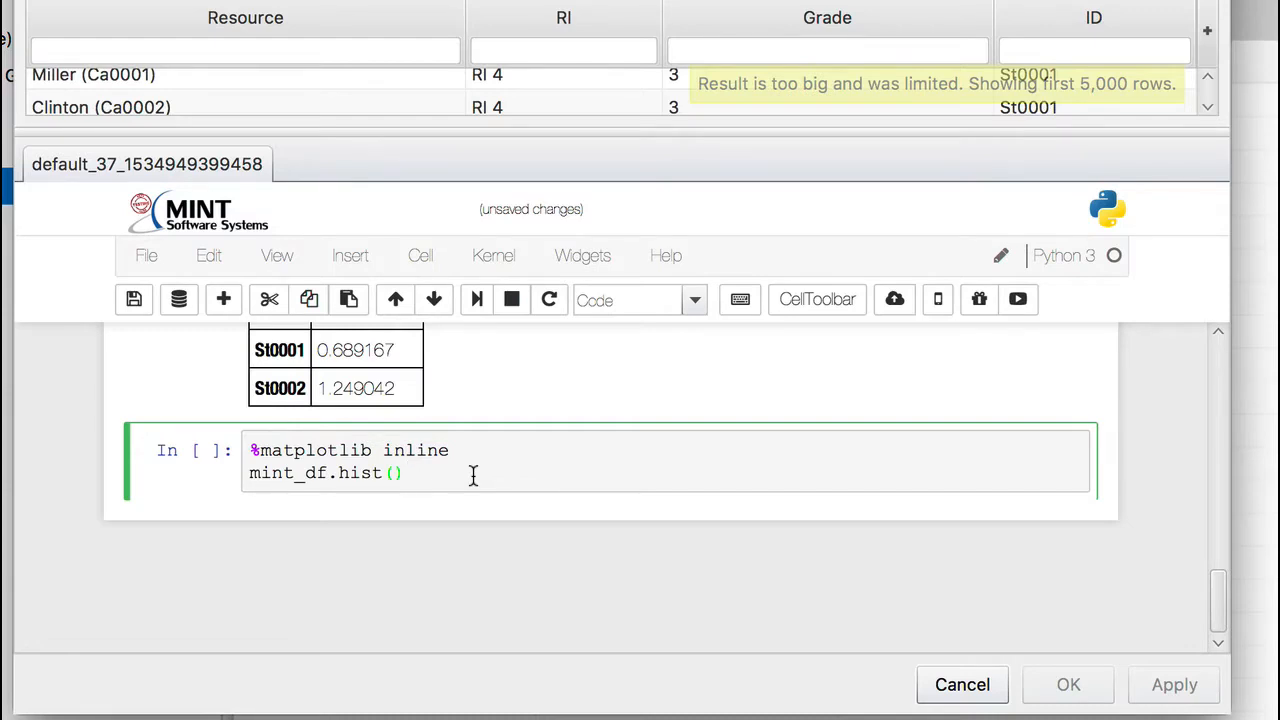
key(shift+Return)
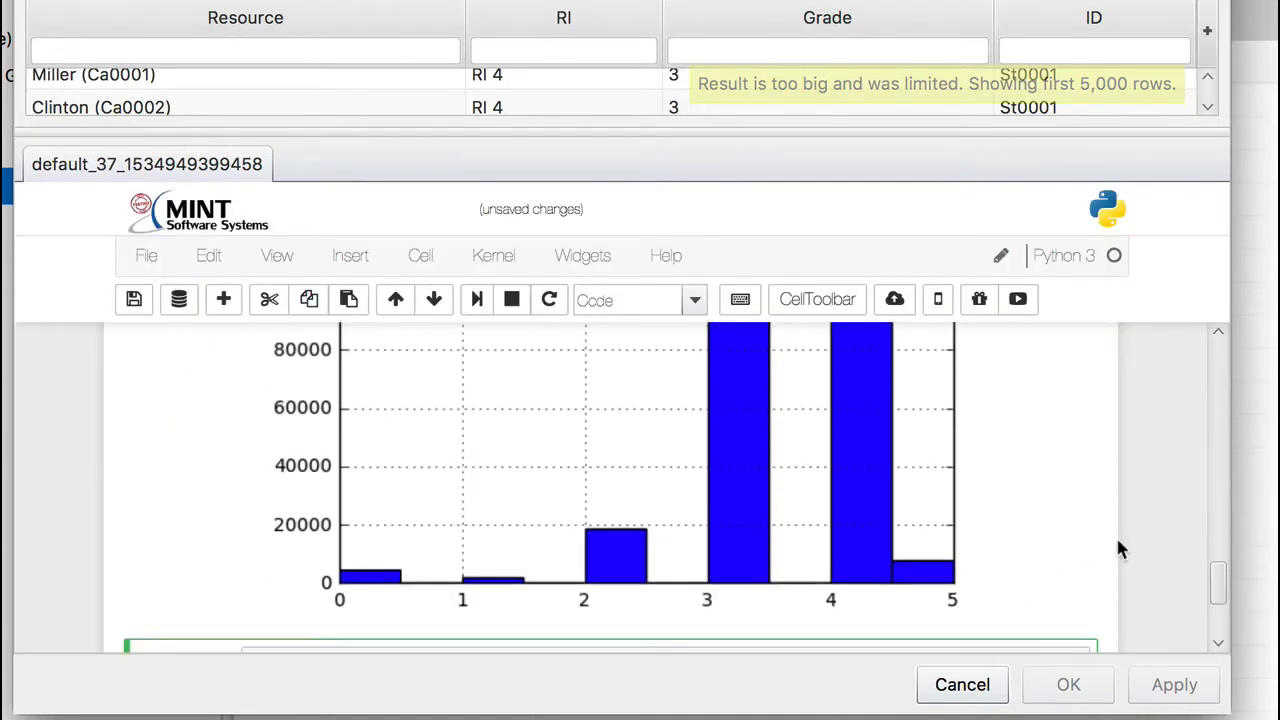
Step: Examine the bars of the GradeNumber histogram and select the mint_df.hist() line in its cell
scroll(1065, 575, up, 2)
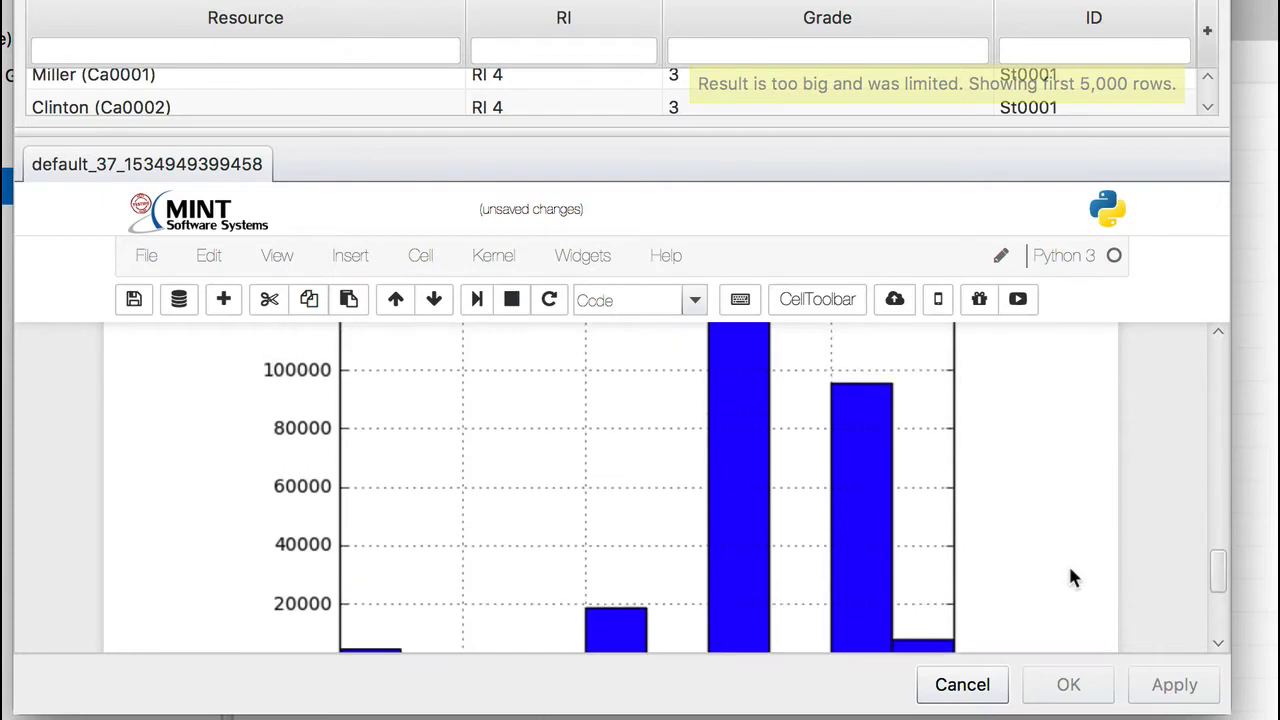
scroll(1070, 578, up, 3)
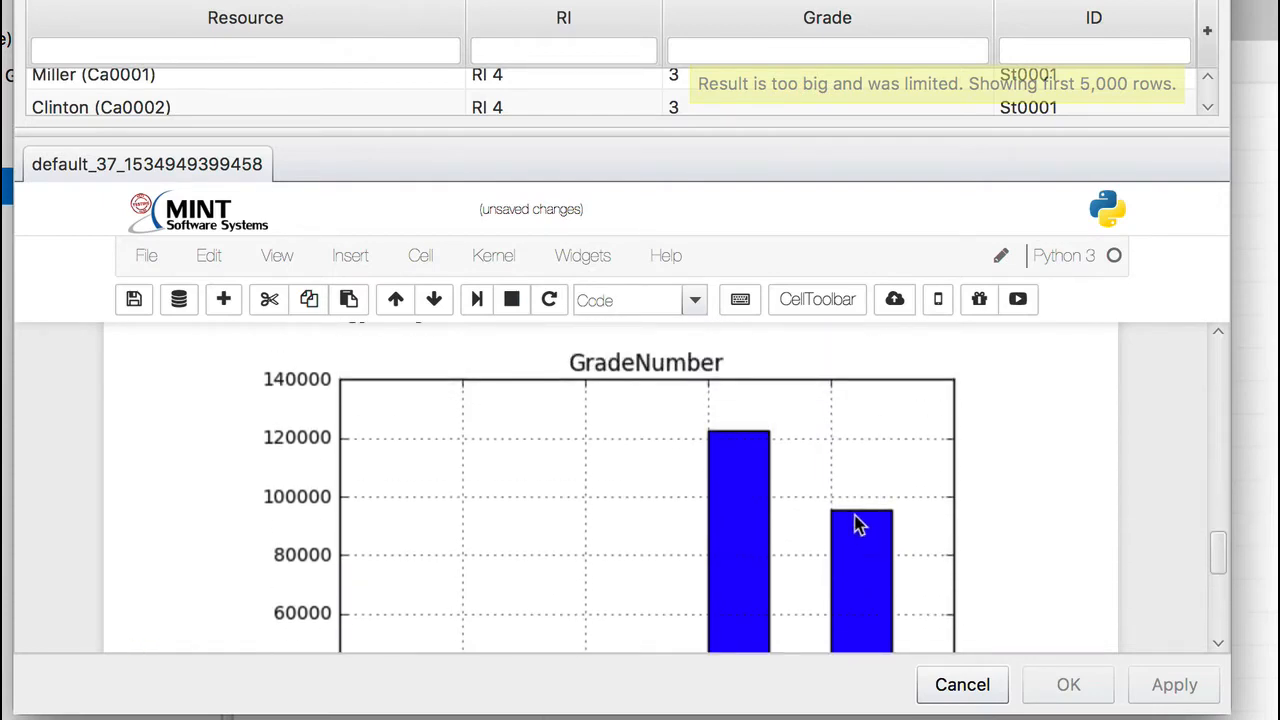
scroll(1053, 474, down, 3)
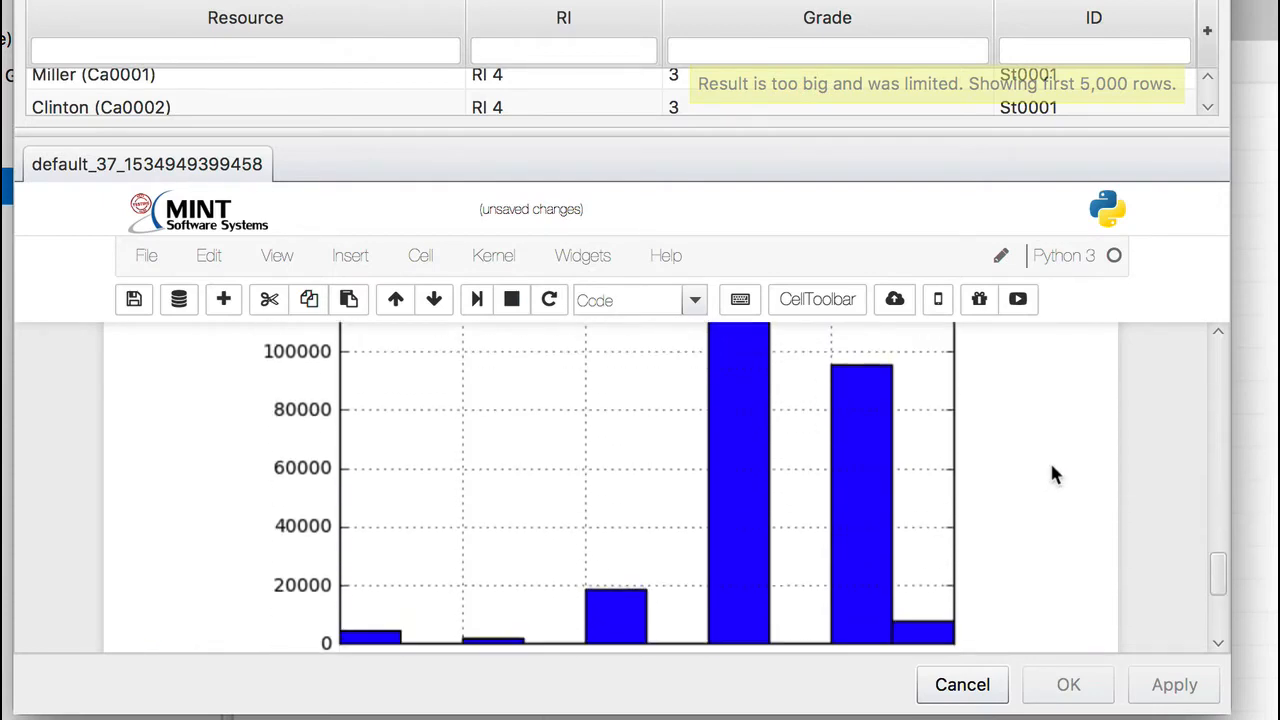
scroll(1053, 474, down, 2)
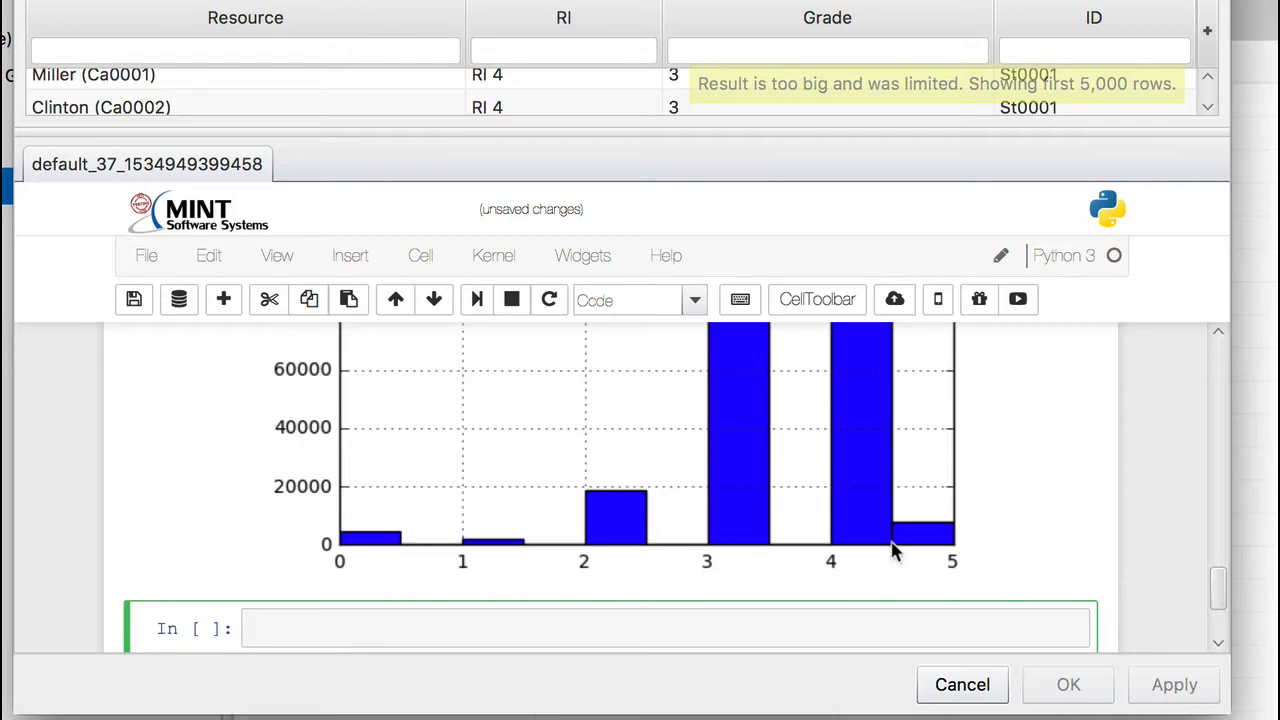
scroll(1039, 530, up, 1)
scroll(1040, 530, up, 8)
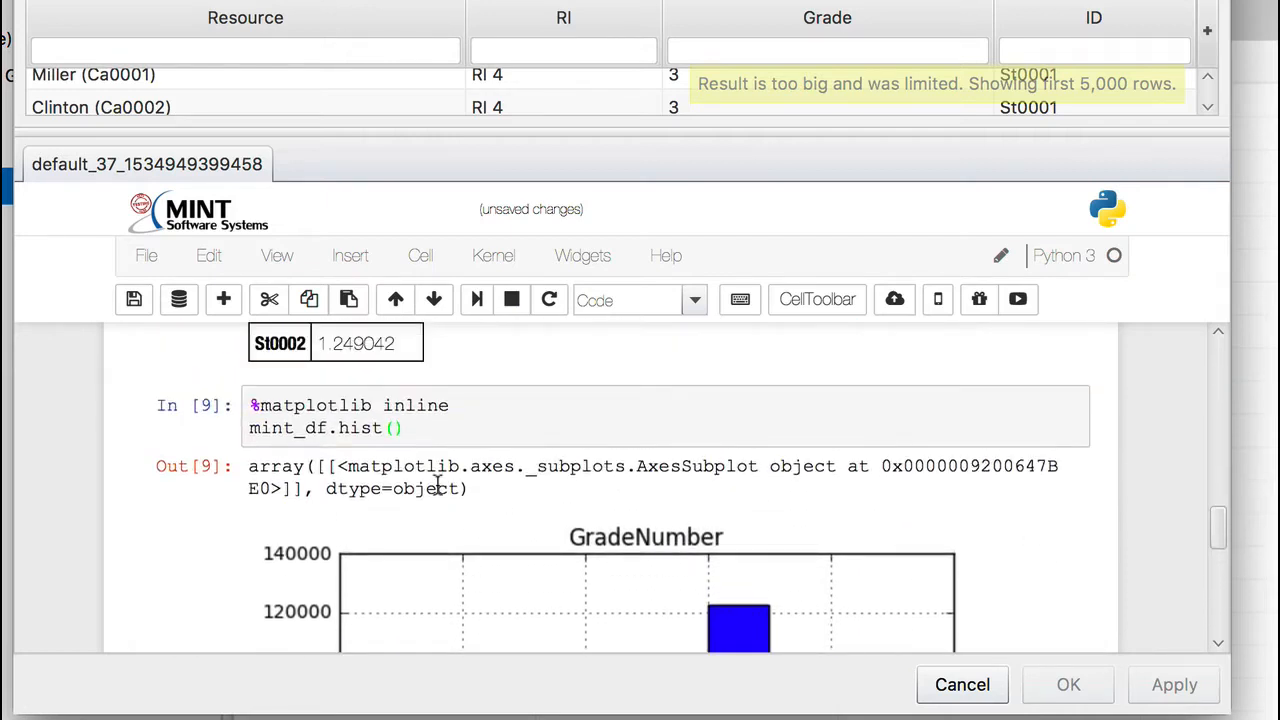
drag(408, 428, 250, 428)
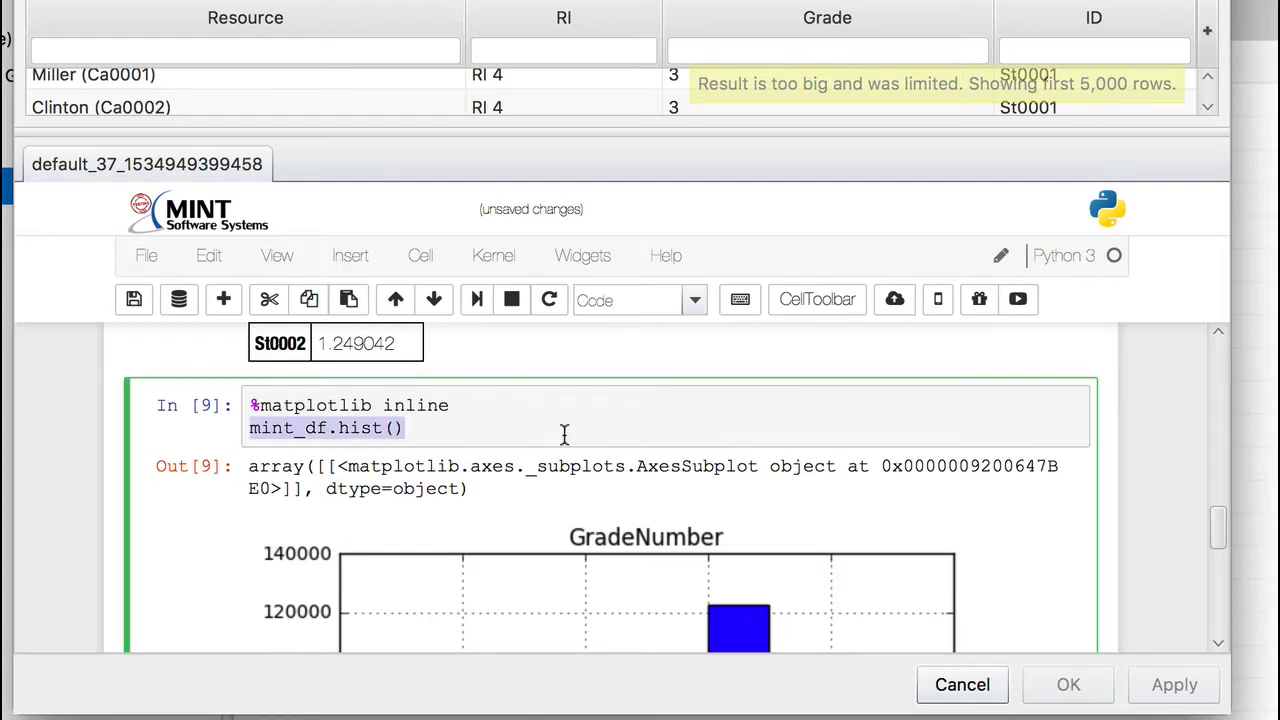